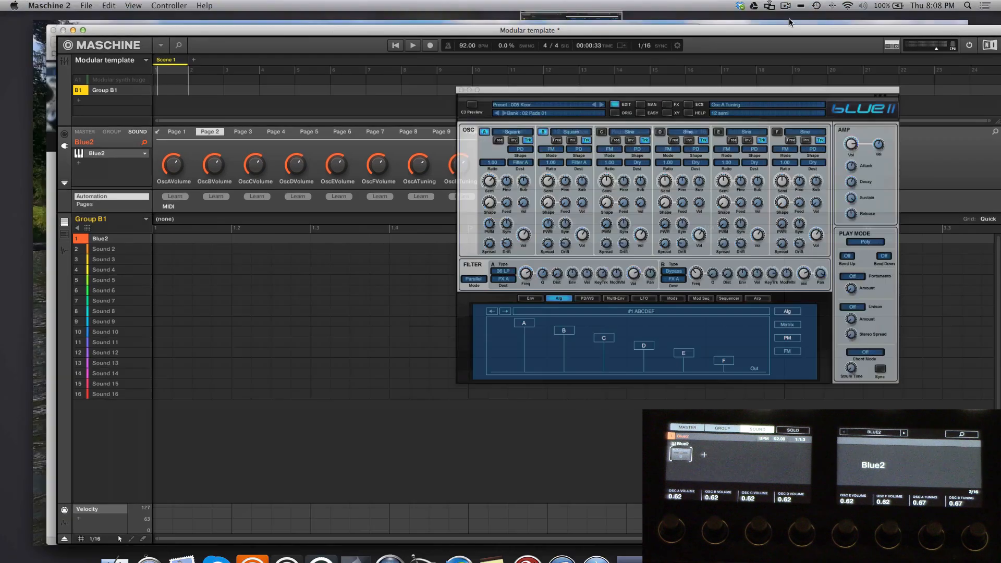
Look over the BLUE-II product page in Safari, reading its feature description, and return to Maschine
{"action": "left_click", "coordinate": [302, 292]}
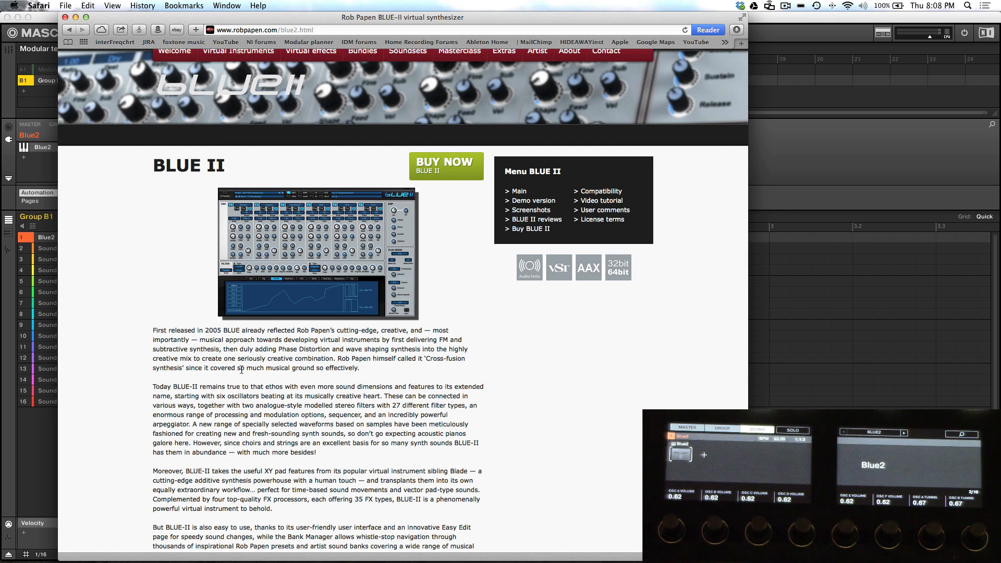
{"action": "scroll", "coordinate": [241, 370], "scroll_direction": "down", "scroll_amount": 5}
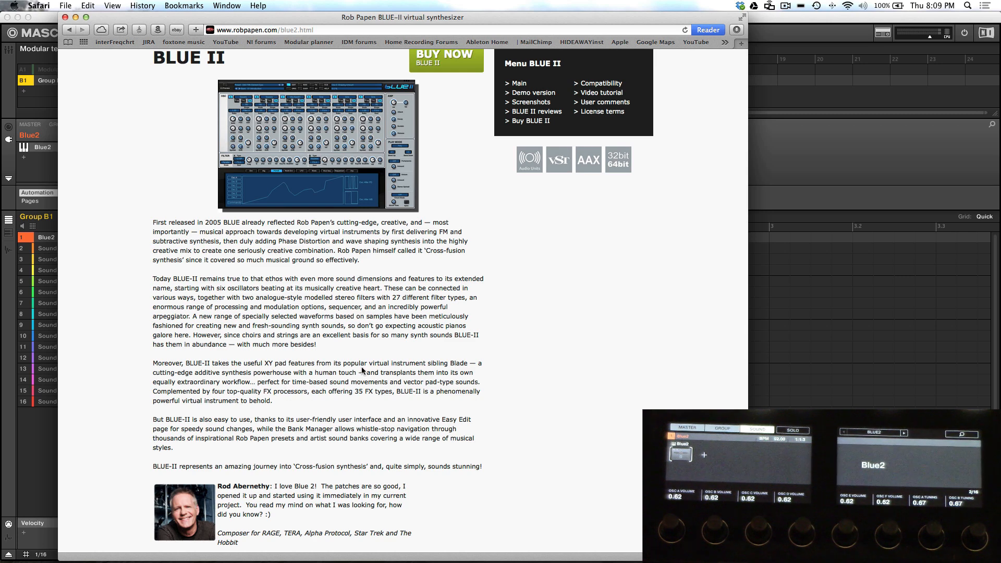
{"action": "scroll", "coordinate": [362, 367], "scroll_direction": "up", "scroll_amount": 2}
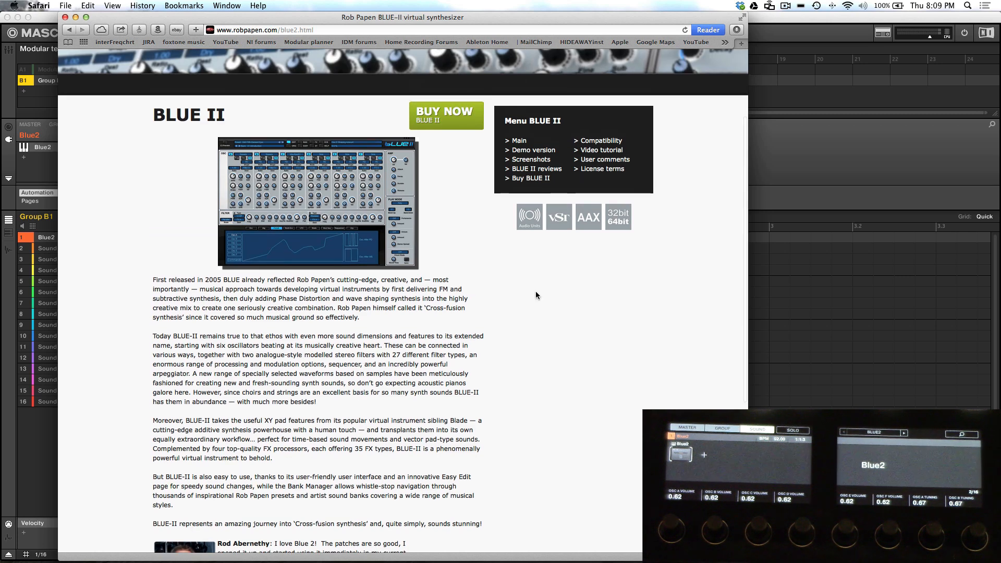
{"action": "left_click", "coordinate": [793, 158]}
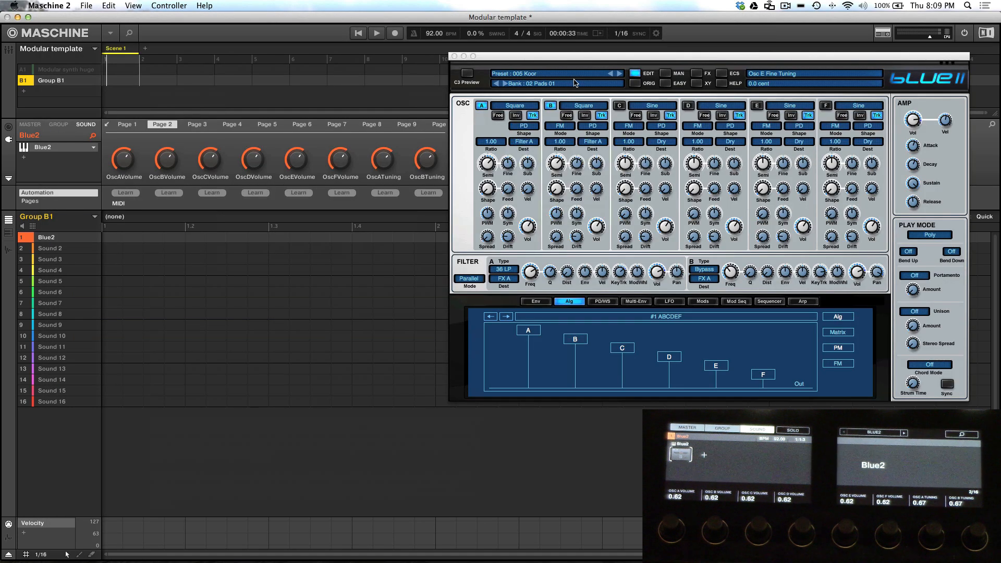
Look through Blue II's preset options and the banks available under quick browse without loading anything
{"action": "left_click", "coordinate": [523, 76]}
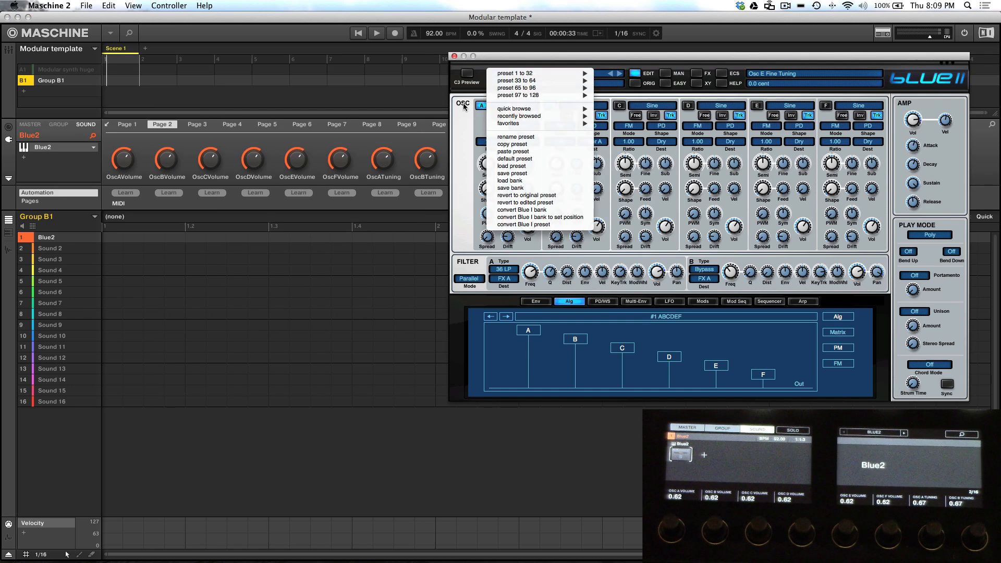
{"action": "mouse_move", "coordinate": [522, 110]}
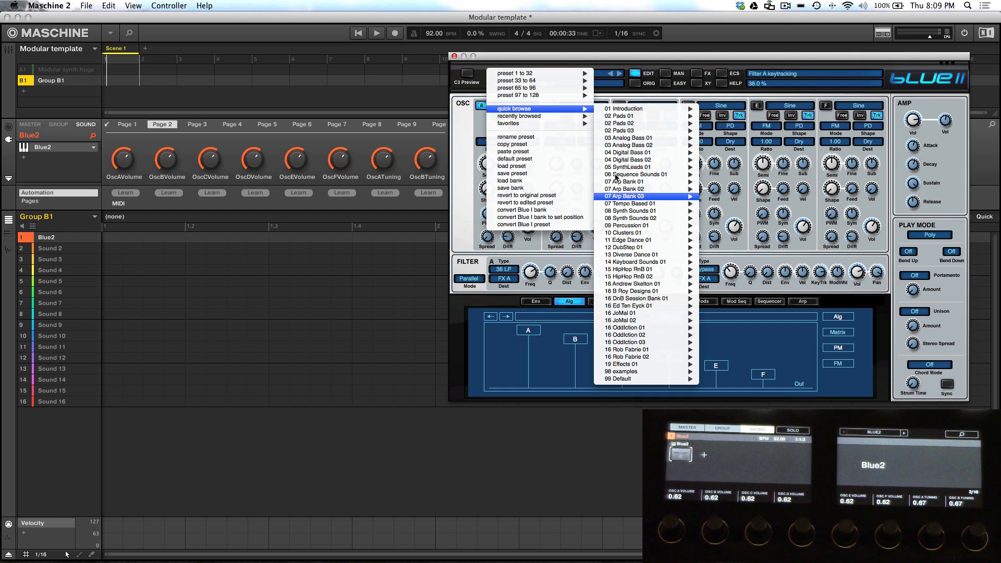
{"action": "mouse_move", "coordinate": [609, 140]}
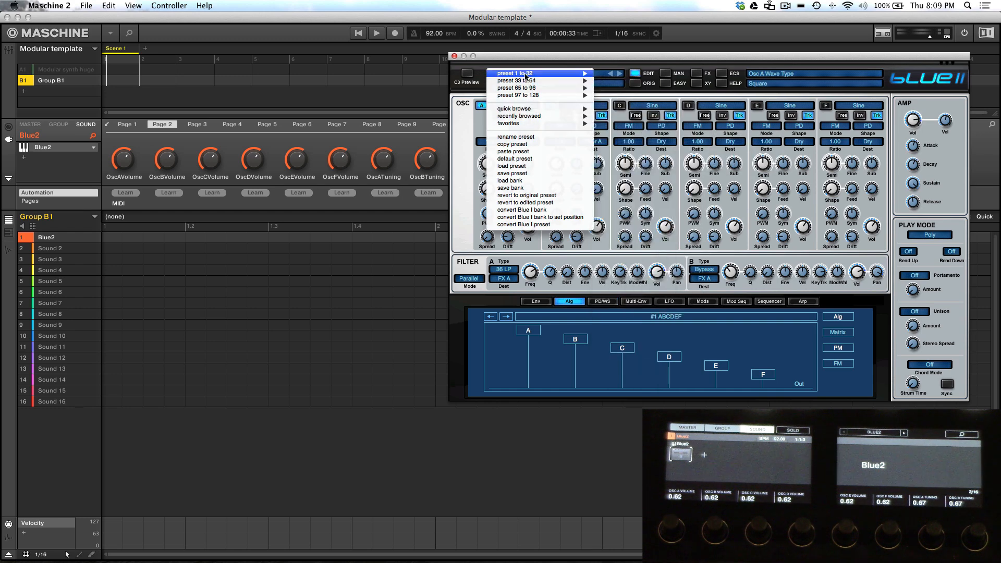
{"action": "mouse_move", "coordinate": [526, 76]}
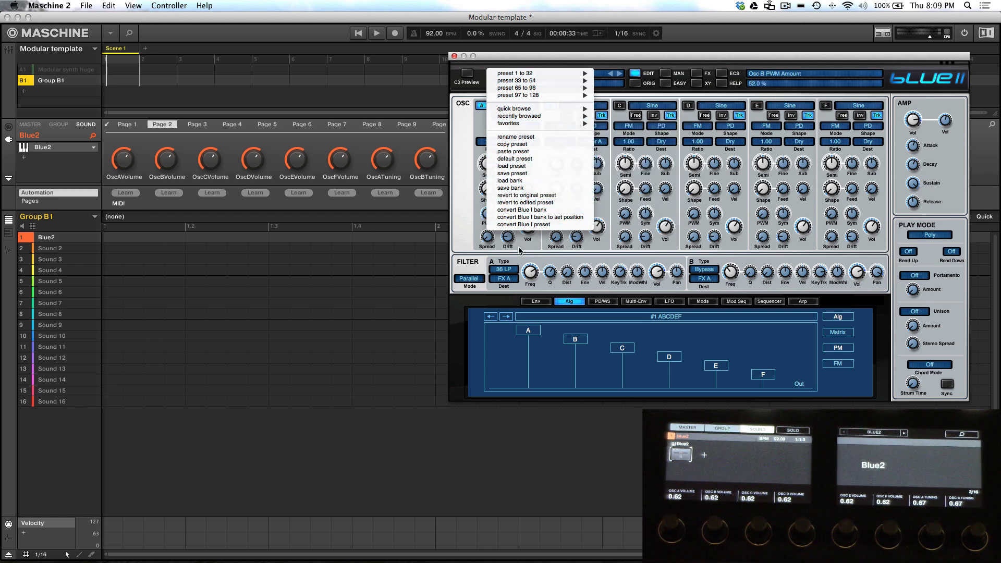
{"action": "left_click", "coordinate": [668, 59]}
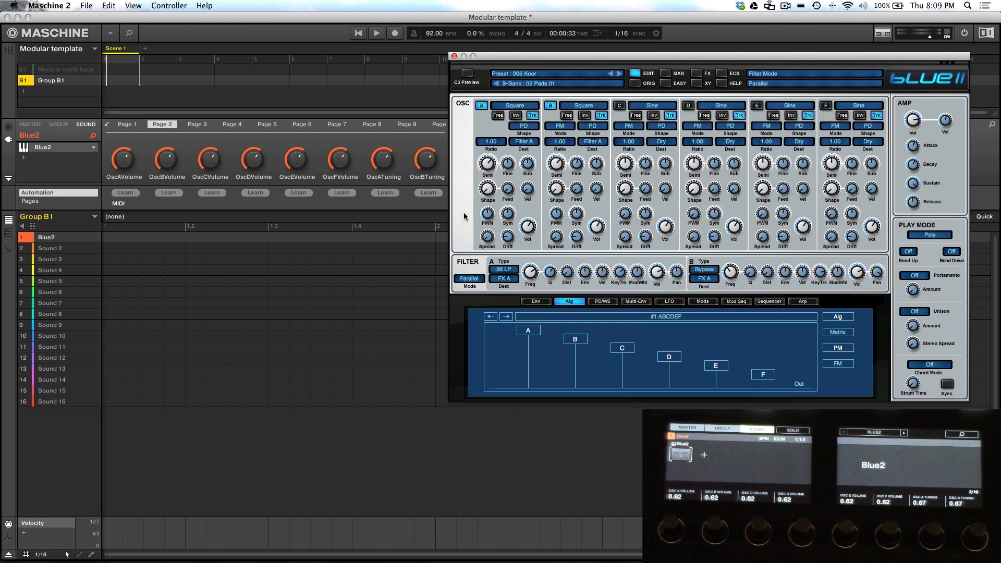
Examine oscillator A's destination options and tuning controls, along with the filter types available for Filter A
{"action": "left_click", "coordinate": [525, 142]}
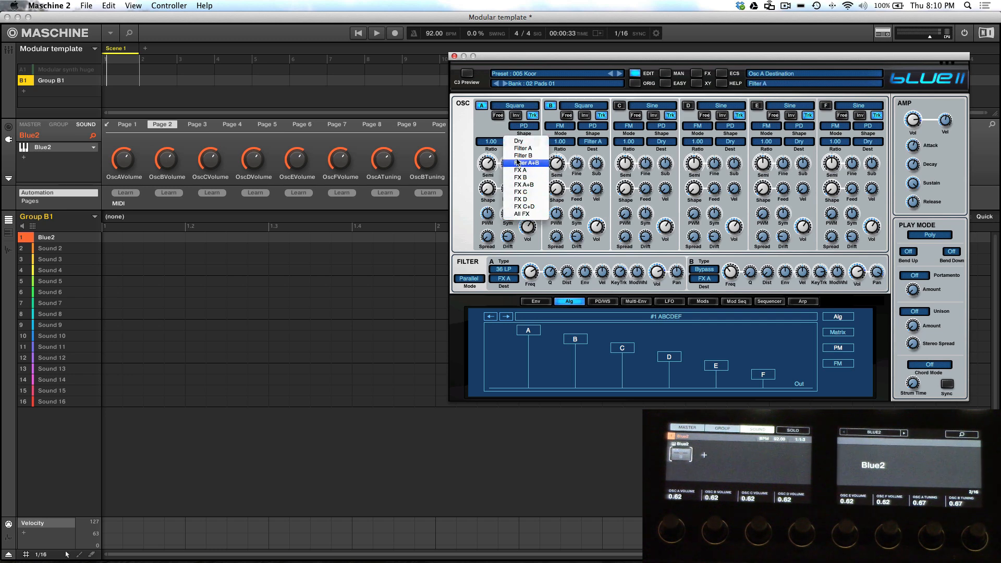
{"action": "left_click", "coordinate": [484, 127]}
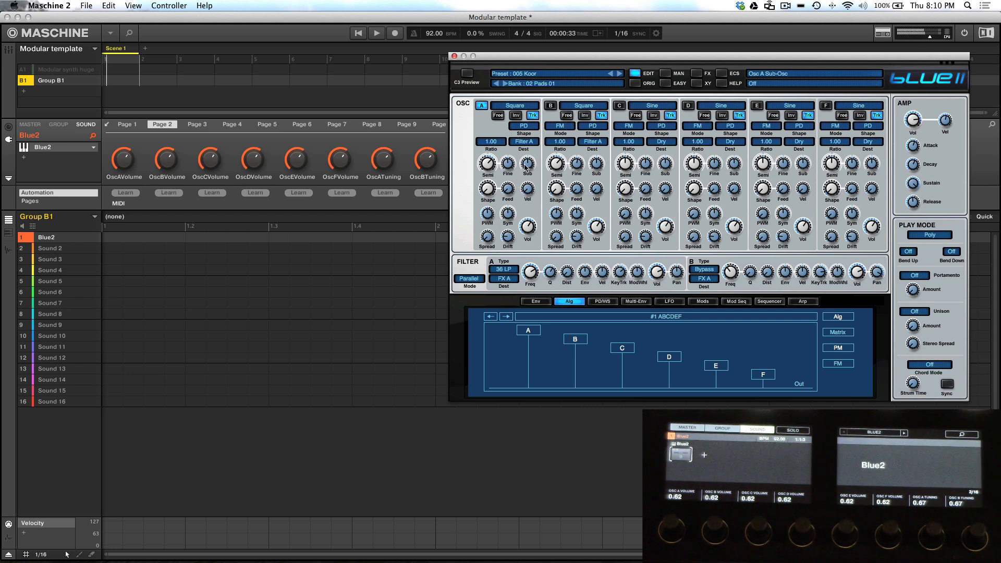
{"action": "left_click_drag", "start_coordinate": [527, 157], "coordinate": [528, 121]}
{"action": "left_click_drag", "start_coordinate": [527, 120], "coordinate": [529, 165]}
{"action": "left_click_drag", "start_coordinate": [490, 242], "coordinate": [491, 216]}
{"action": "left_click_drag", "start_coordinate": [494, 175], "coordinate": [481, 247]}
{"action": "left_click", "coordinate": [499, 270]}
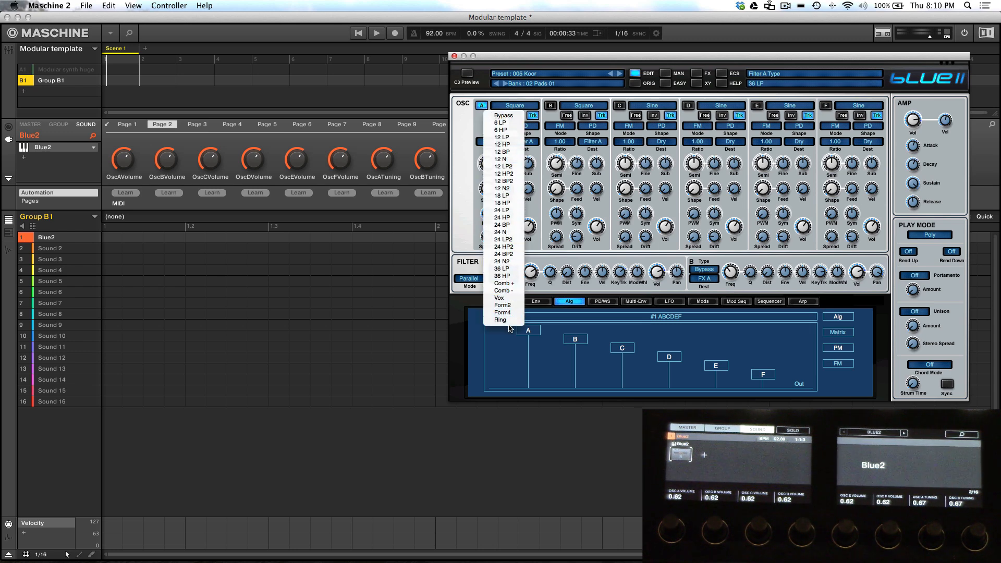
{"action": "left_click", "coordinate": [562, 262]}
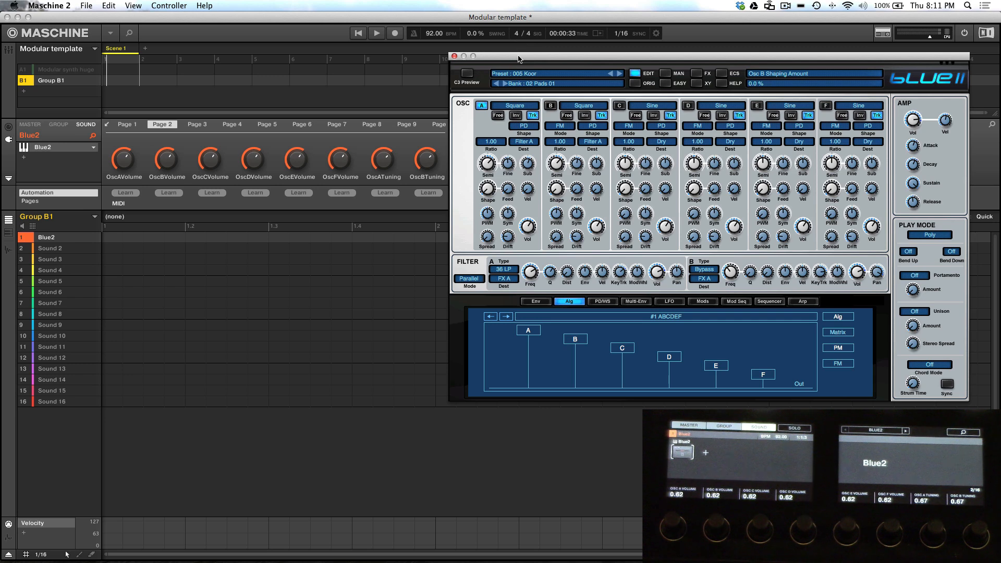
Turn on oscillators B and C and set oscillator C's wave type to Vox-Aah01 from Samples B
{"action": "left_click_drag", "start_coordinate": [519, 58], "coordinate": [162, 221]}
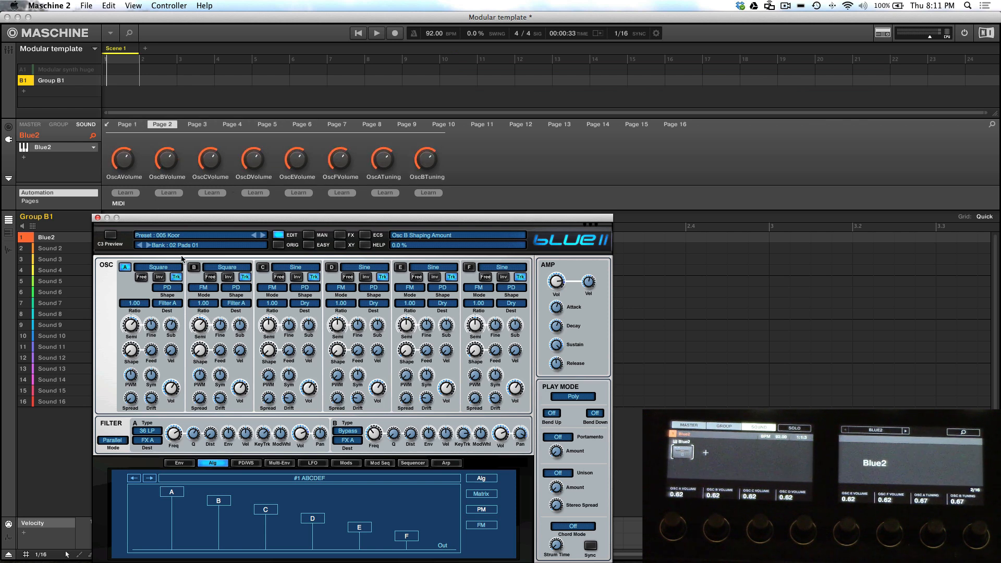
{"action": "left_click", "coordinate": [193, 268]}
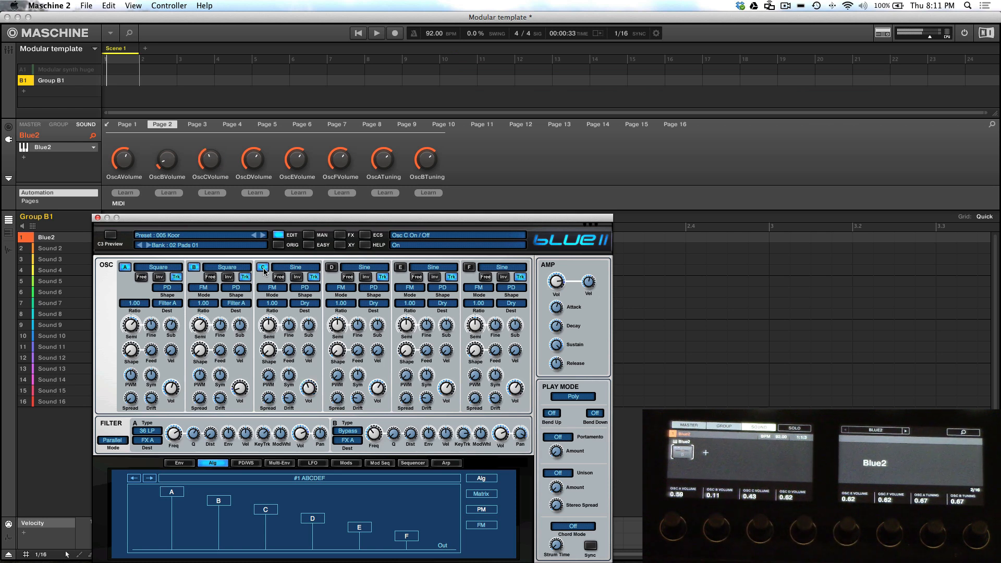
{"action": "left_click", "coordinate": [296, 267]}
{"action": "mouse_move", "coordinate": [295, 295]}
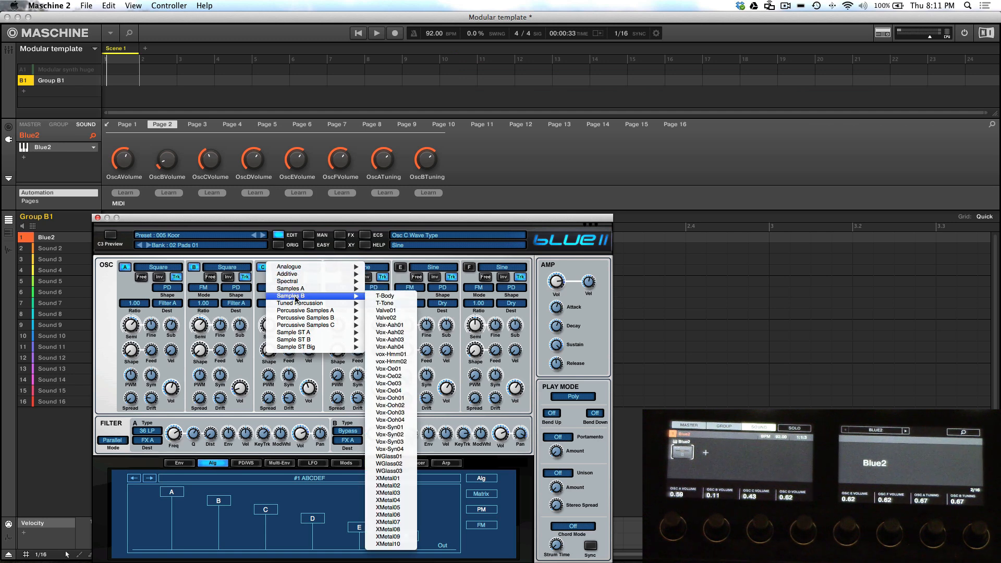
{"action": "left_click", "coordinate": [396, 325]}
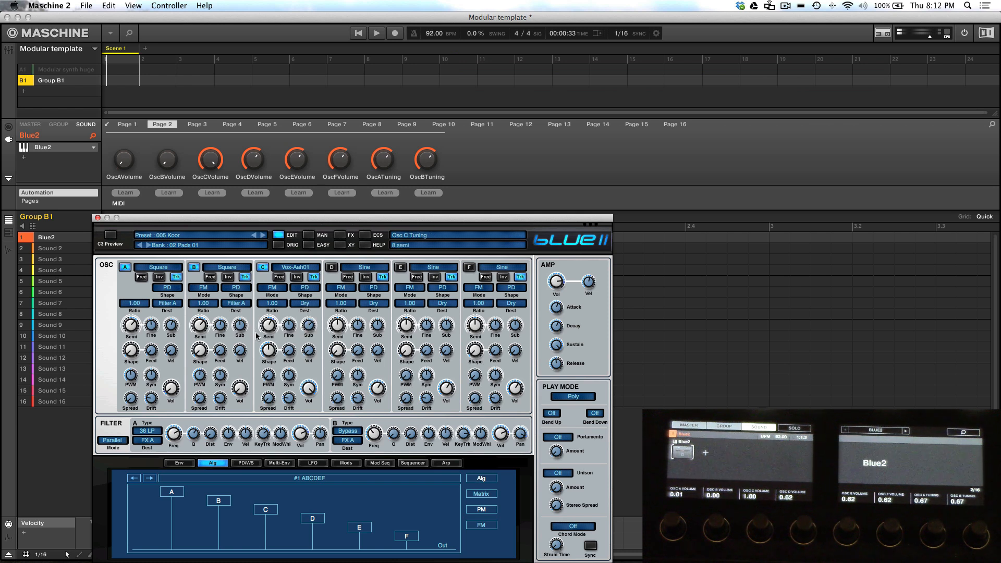
Route oscillator C to Filter A and adjust its semitone tuning and sub-oscillator amount
{"action": "left_click", "coordinate": [301, 302]}
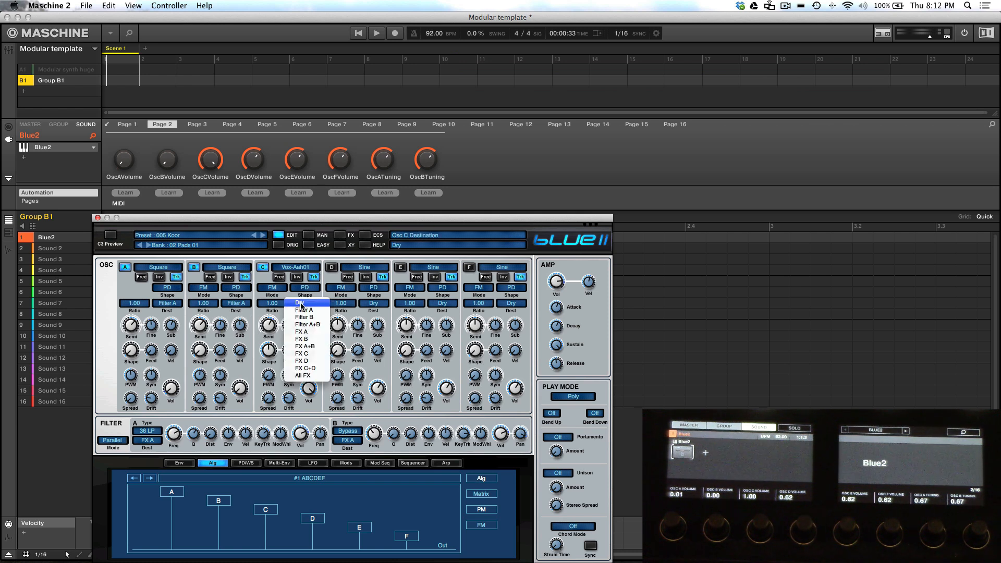
{"action": "left_click", "coordinate": [303, 312]}
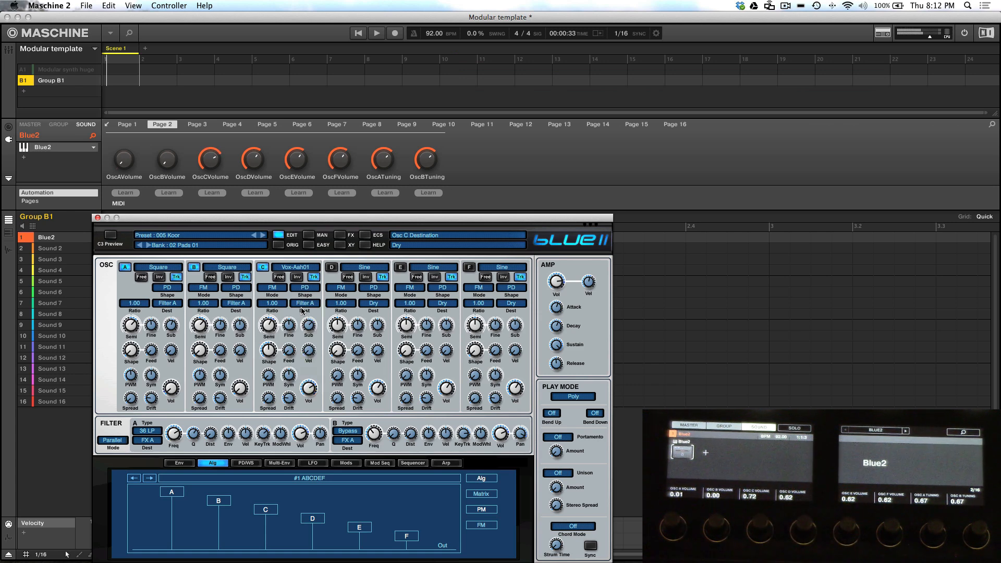
{"action": "left_click_drag", "start_coordinate": [265, 326], "coordinate": [275, 368]}
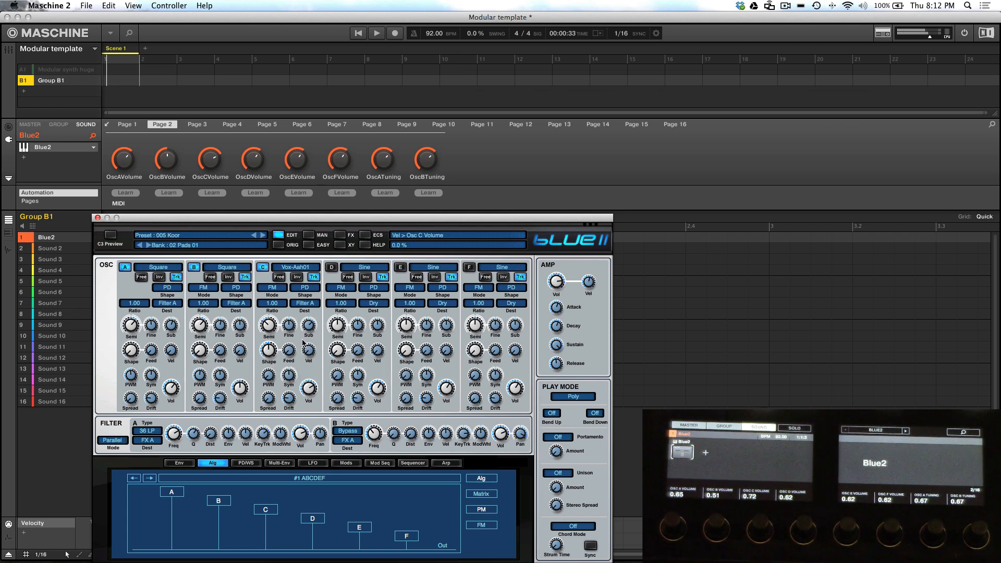
{"action": "left_click_drag", "start_coordinate": [311, 328], "coordinate": [309, 310]}
Display the synth's XY screen and advance through the banks to 04 Digital Bass 02
{"action": "left_click_drag", "start_coordinate": [256, 220], "coordinate": [415, 81]}
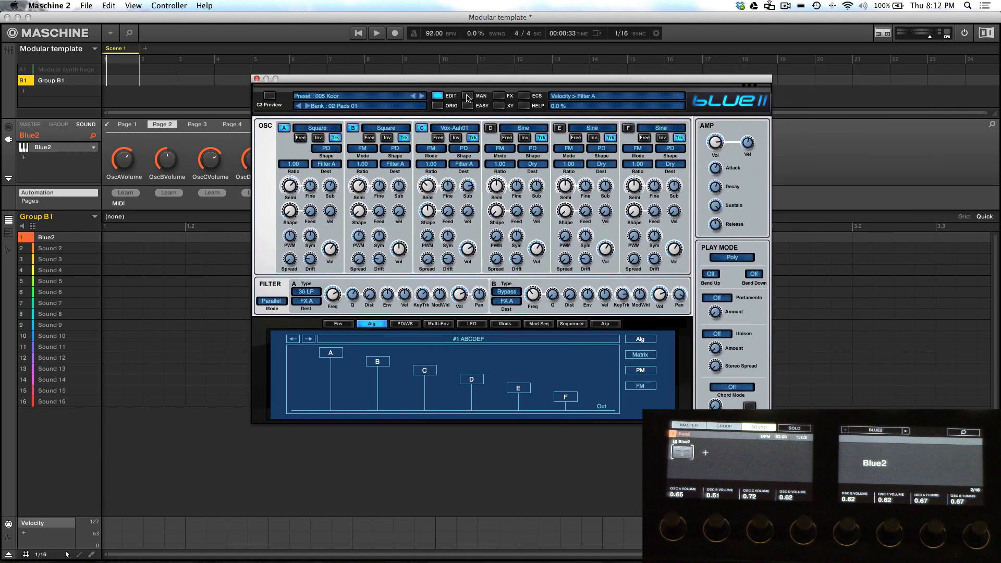
{"action": "left_click", "coordinate": [500, 106]}
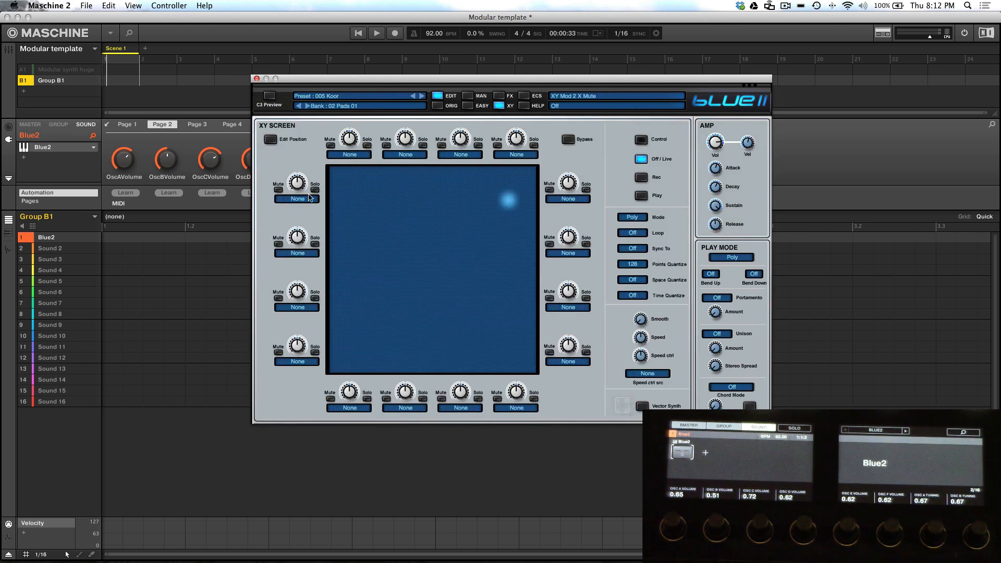
{"action": "left_click", "coordinate": [307, 107]}
{"action": "left_click", "coordinate": [307, 106]}
{"action": "left_click", "coordinate": [308, 106]}
{"action": "left_click", "coordinate": [307, 107]}
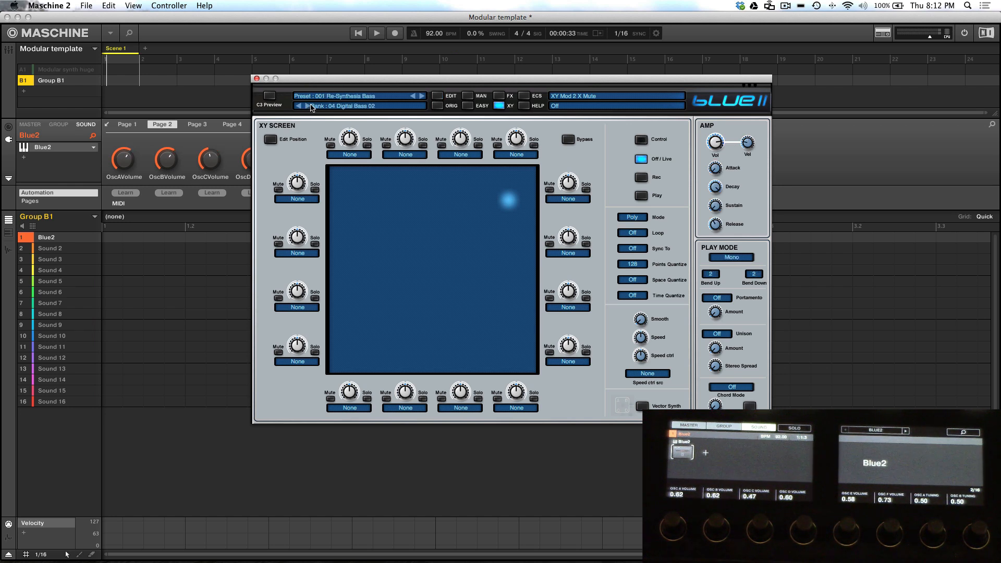
Load preset 002 Age Pad Oe from the bank 02 Pads 03
{"action": "left_click", "coordinate": [381, 96]}
{"action": "mouse_move", "coordinate": [352, 131]}
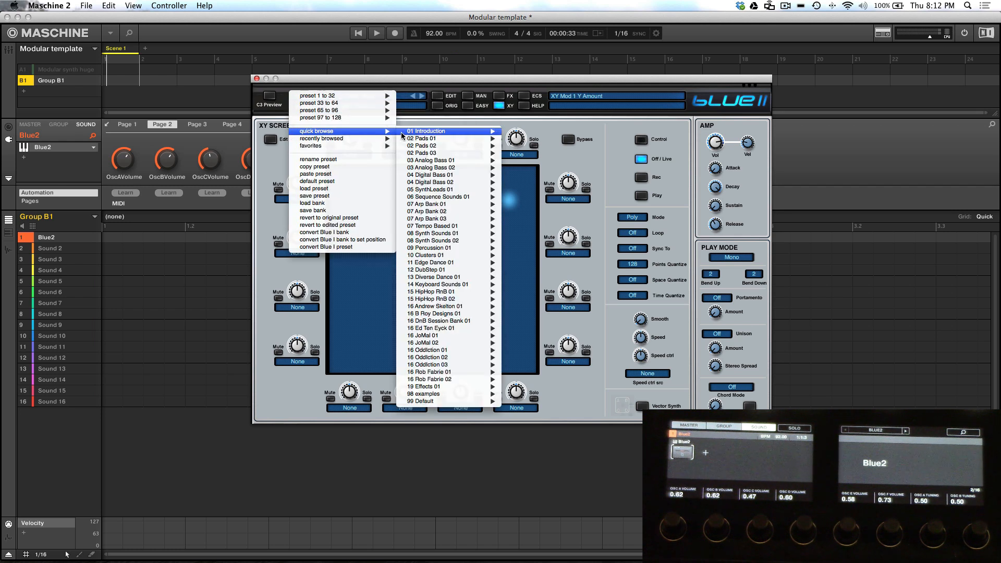
{"action": "mouse_move", "coordinate": [424, 153]}
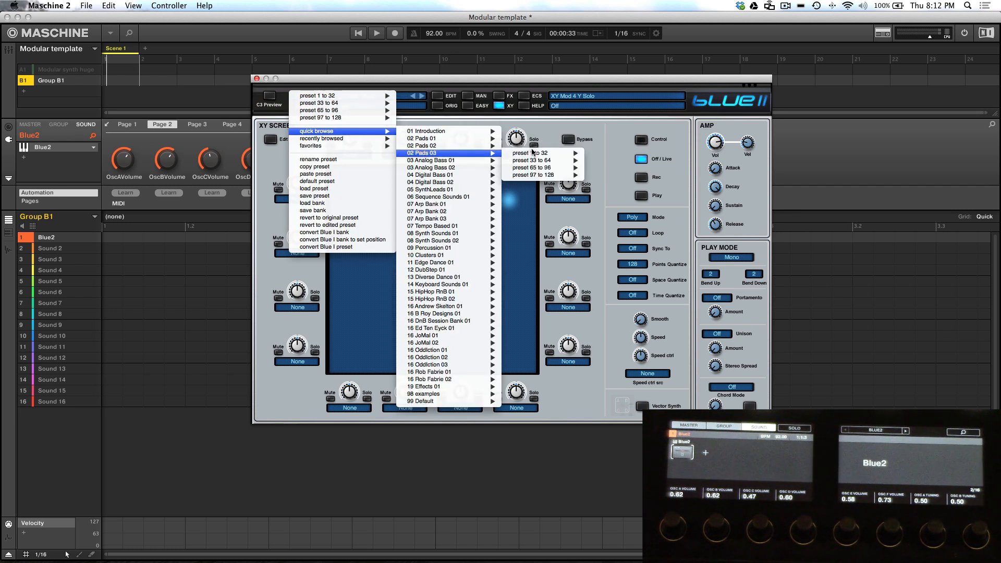
{"action": "mouse_move", "coordinate": [537, 154]}
{"action": "left_click", "coordinate": [612, 158]}
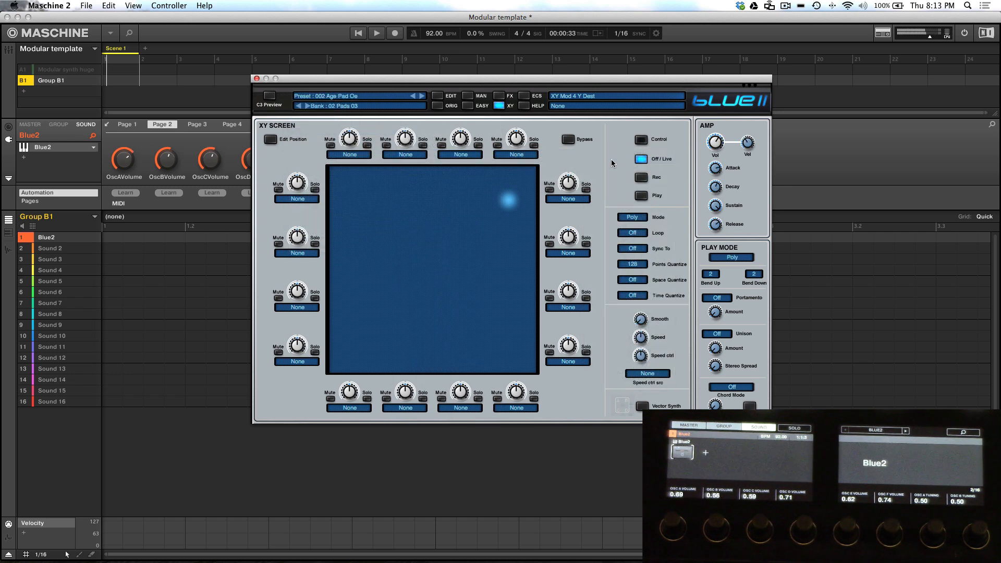
View the preset manager and FX pages, and advance to preset 003 AnaPhase Pad
{"action": "left_click", "coordinate": [468, 96]}
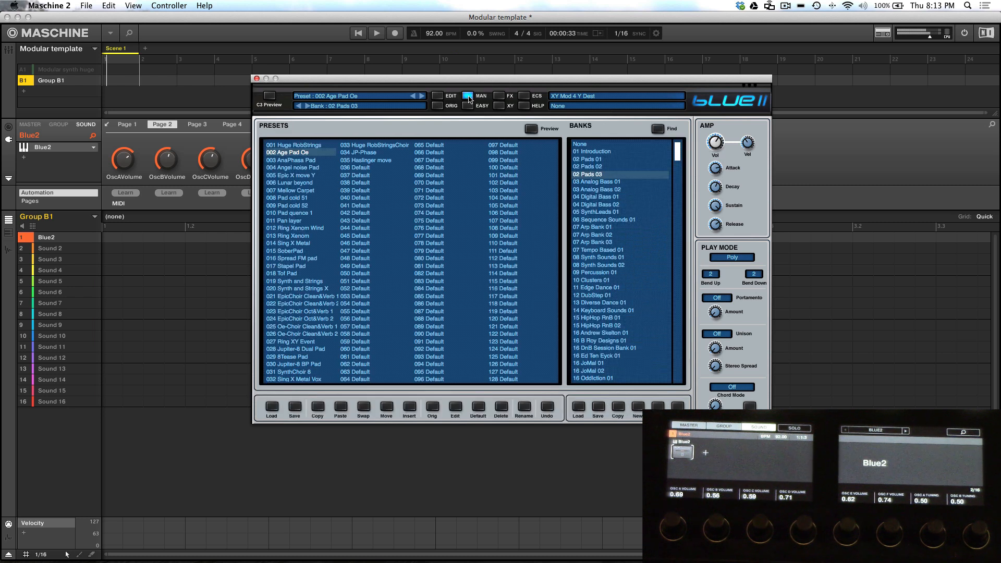
{"action": "left_click", "coordinate": [498, 97]}
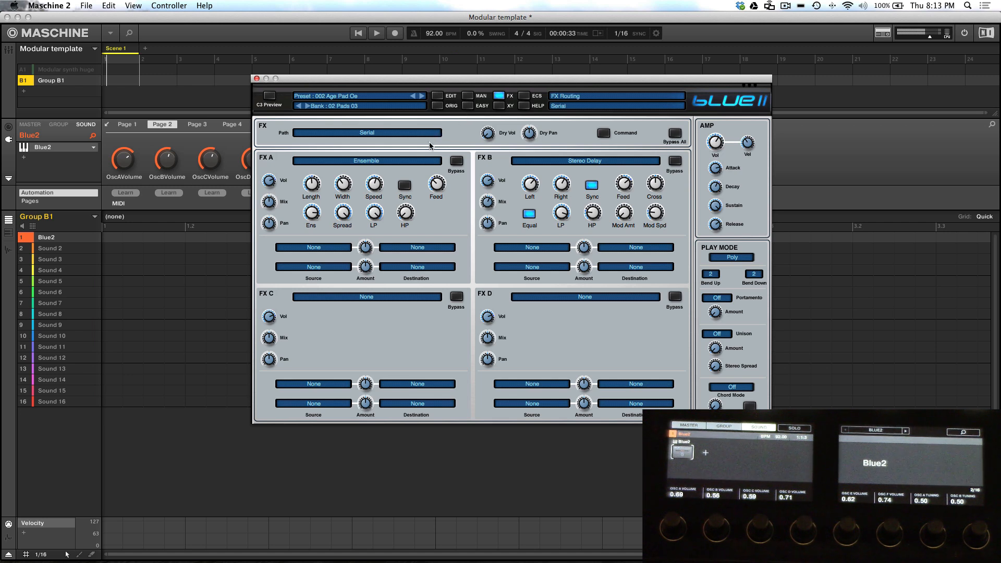
{"action": "left_click", "coordinate": [420, 97]}
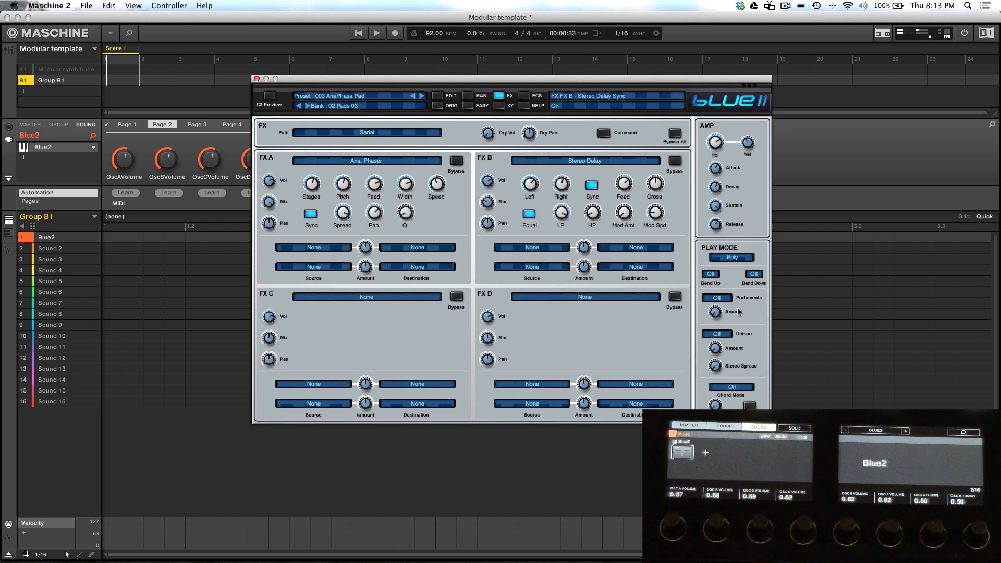
Load preset 1 DJ-IQ StabChord from the bank 07 Arp Bank 01
{"action": "left_click", "coordinate": [390, 97]}
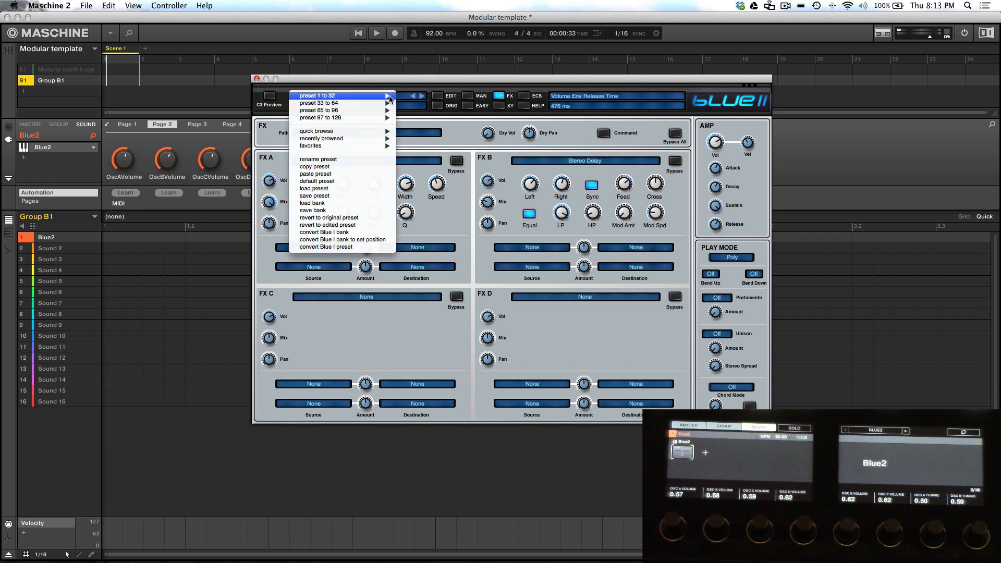
{"action": "mouse_move", "coordinate": [369, 133]}
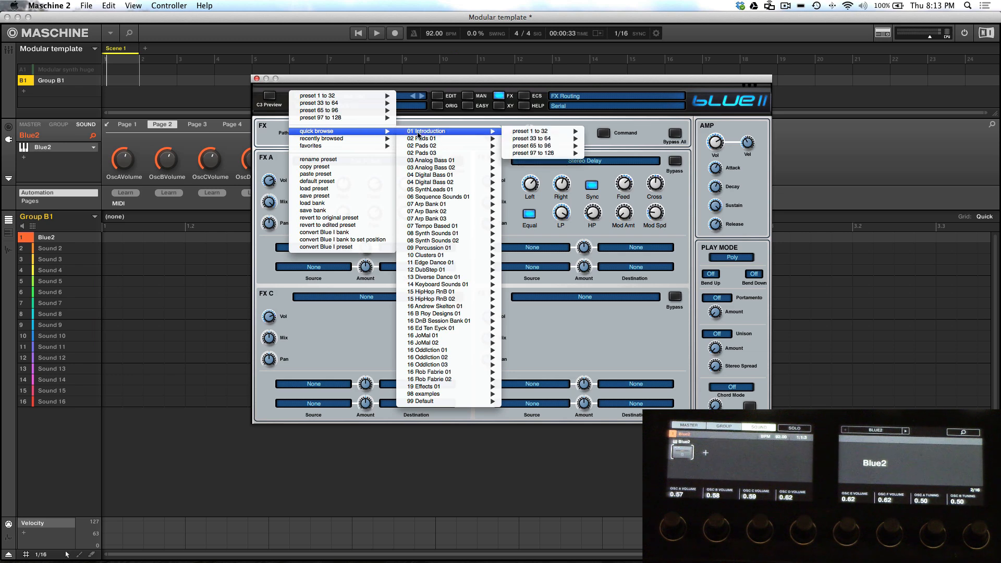
{"action": "mouse_move", "coordinate": [444, 206]}
{"action": "mouse_move", "coordinate": [528, 206]}
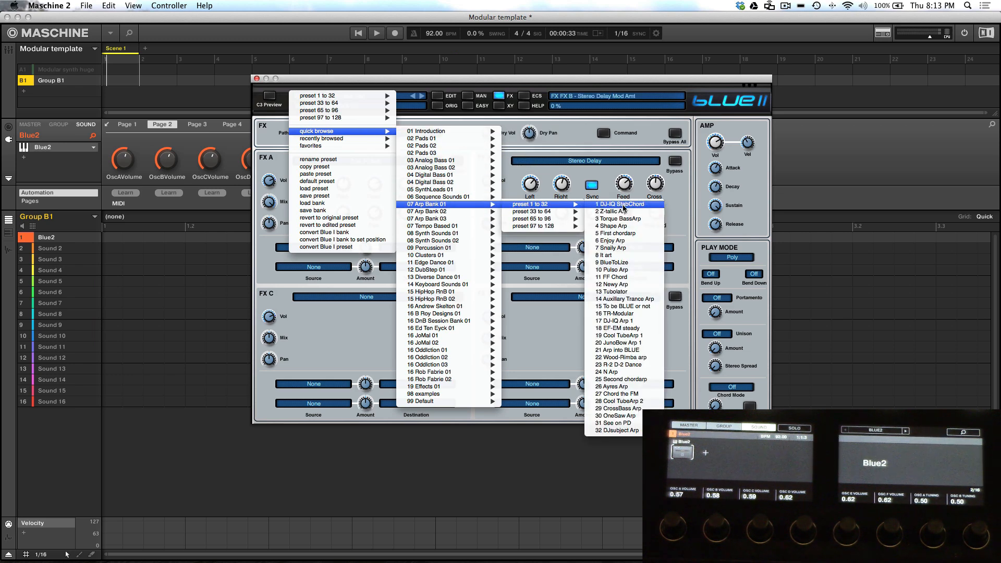
{"action": "left_click", "coordinate": [623, 204]}
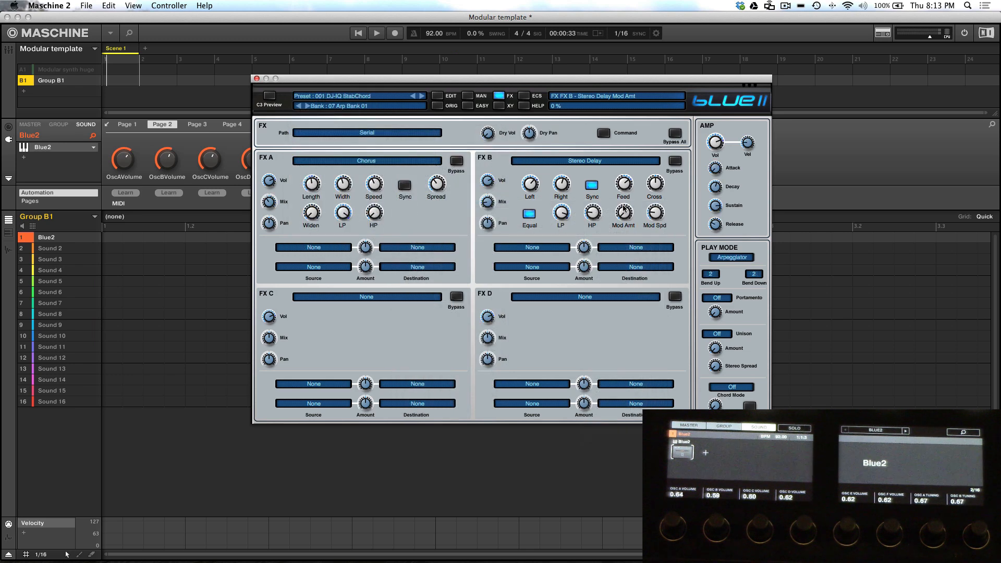
Advance through the presets of 07 Arp Bank 01 to 004 Shape Arp
{"action": "left_click", "coordinate": [421, 97]}
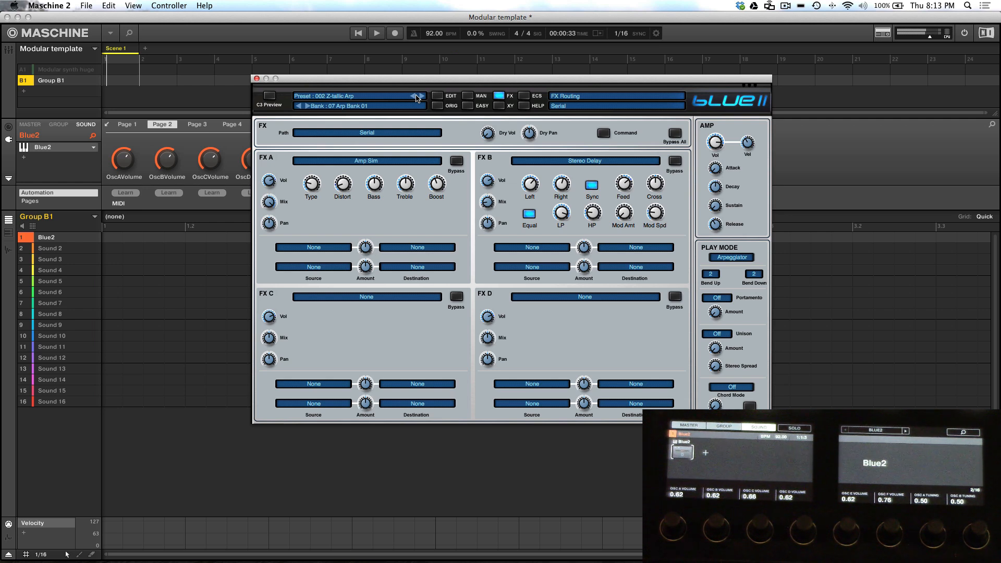
{"action": "left_click", "coordinate": [421, 96]}
{"action": "left_click", "coordinate": [424, 97]}
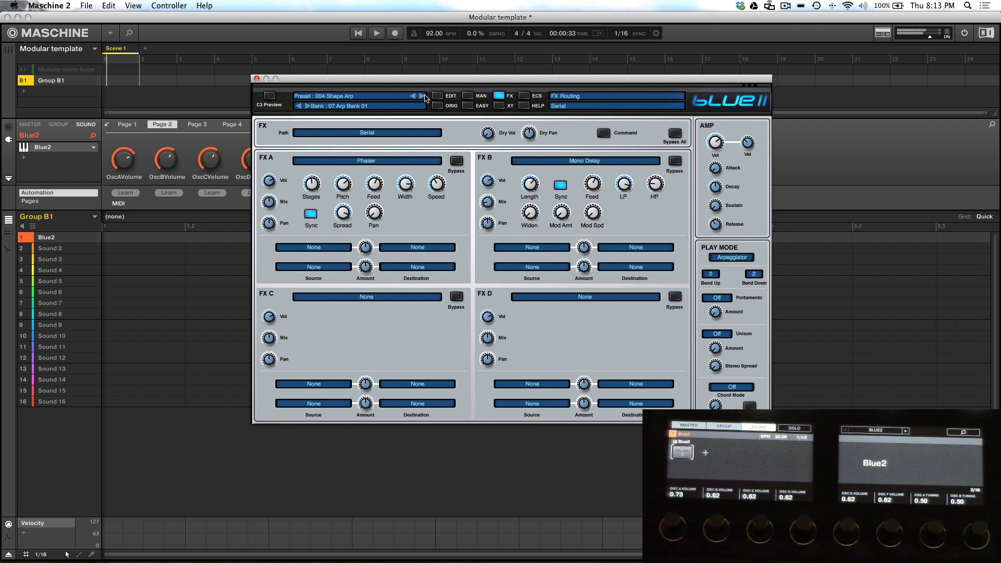
View the Easy page's global controls and the XY and FX pages for the Shape Arp preset
{"action": "left_click", "coordinate": [439, 107]}
{"action": "left_click", "coordinate": [468, 106]}
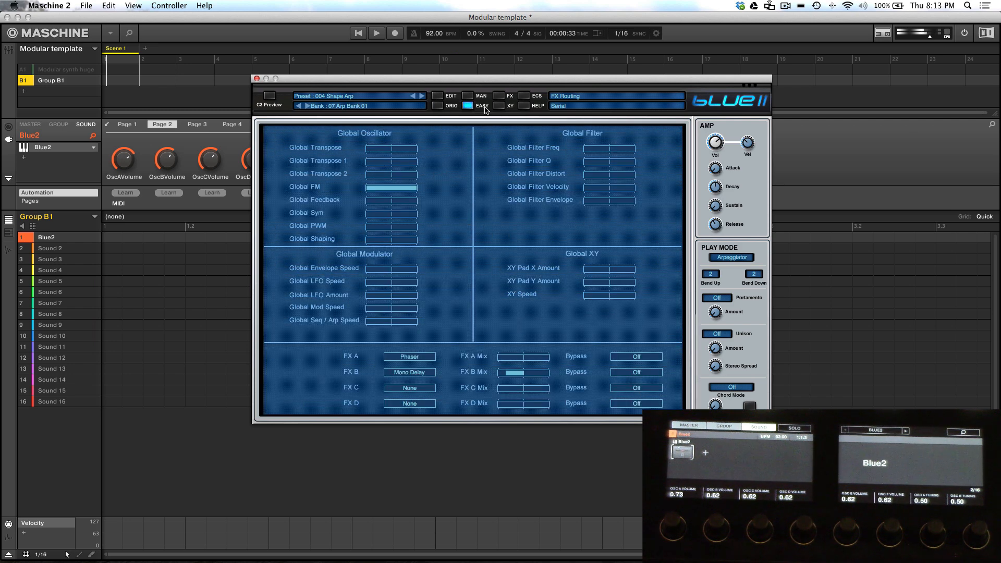
{"action": "left_click", "coordinate": [498, 107]}
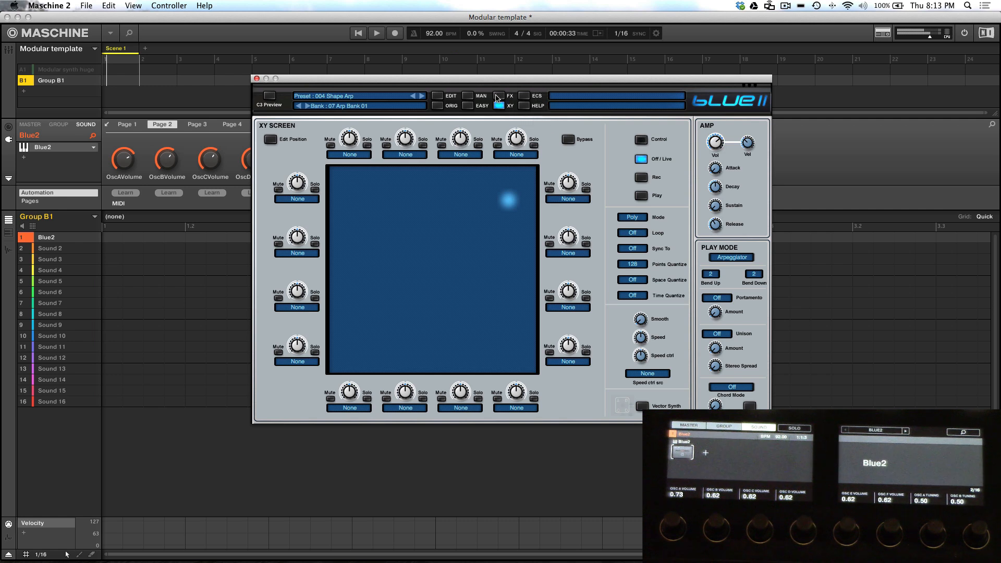
{"action": "left_click", "coordinate": [500, 96]}
Load presets 075 Dutch Dancer, 112 FM in Arp and 055 Thinner Filler in turn from the preset manager
{"action": "left_click", "coordinate": [468, 97]}
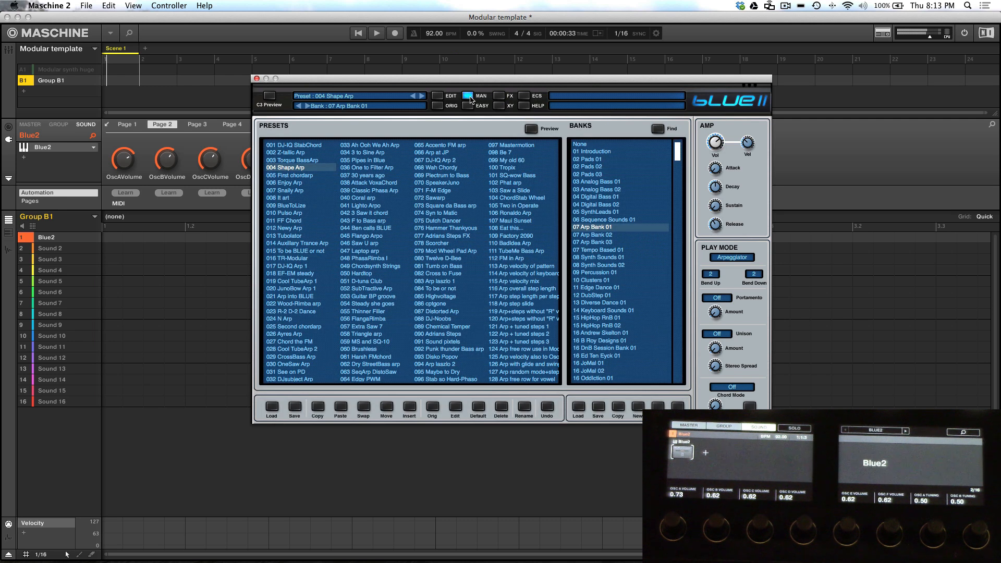
{"action": "left_click", "coordinate": [437, 220]}
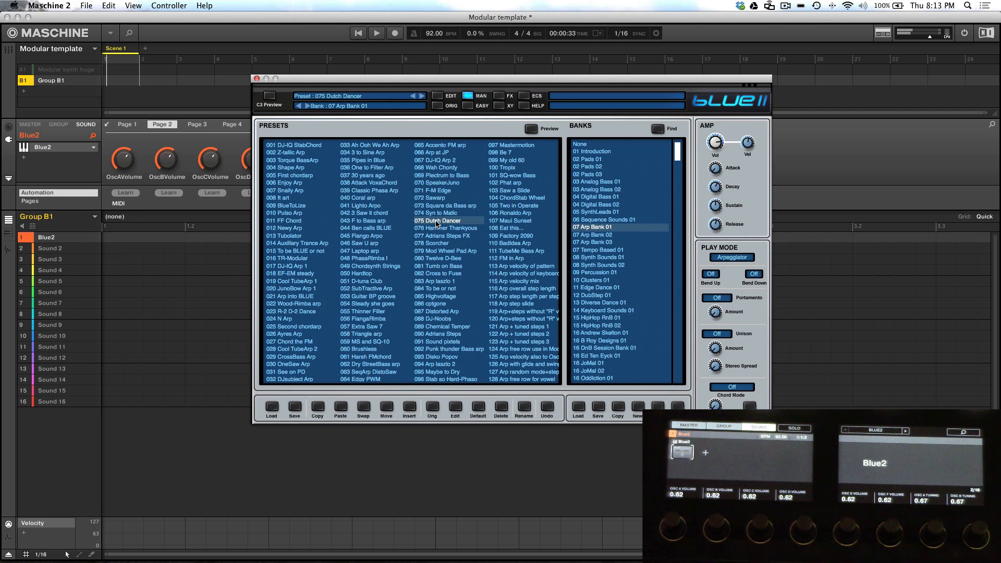
{"action": "left_click", "coordinate": [518, 259]}
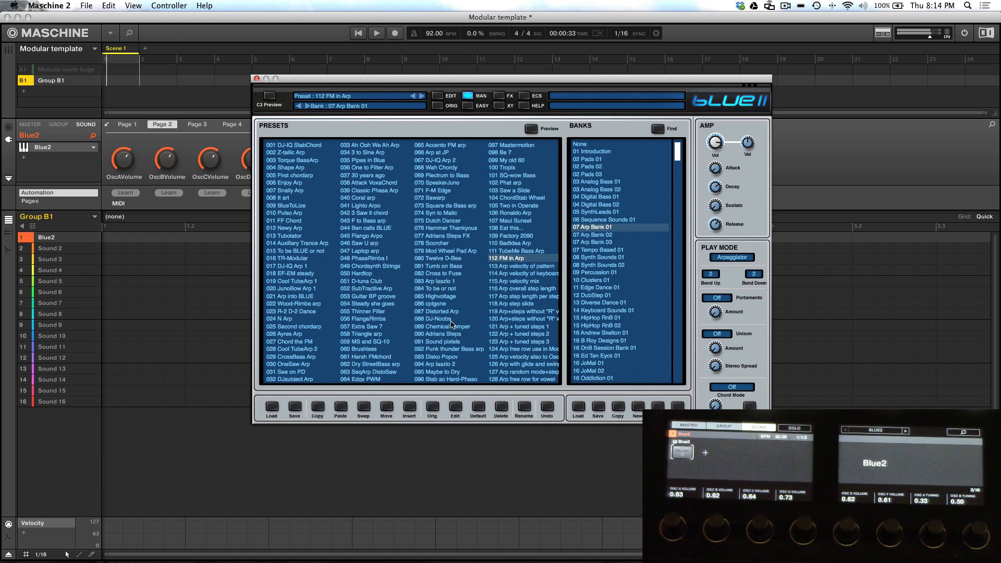
{"action": "left_click", "coordinate": [362, 312]}
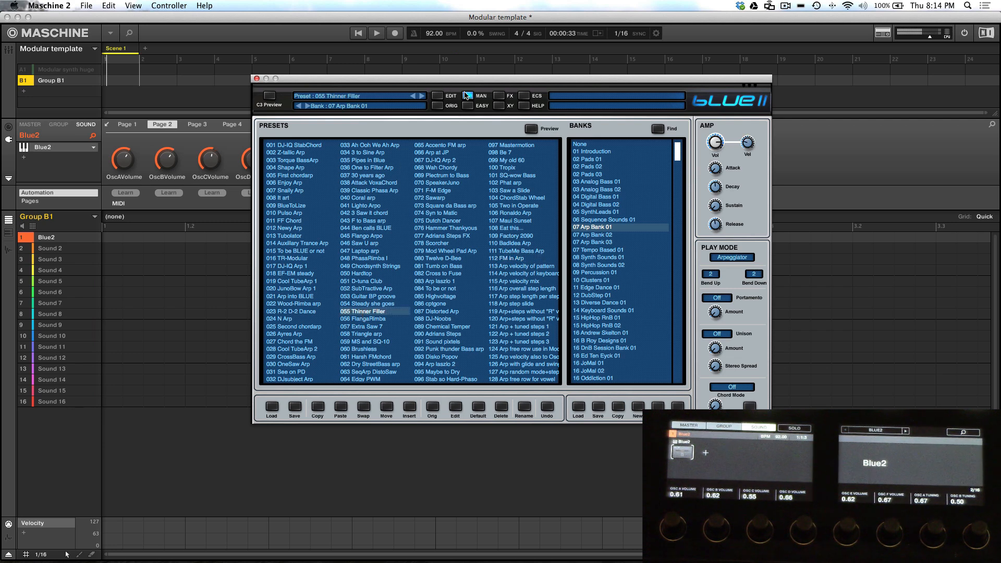
Load preset 001 Wide Bass from the bank 03 Analog Bass 01 and show its edit page
{"action": "left_click", "coordinate": [400, 97]}
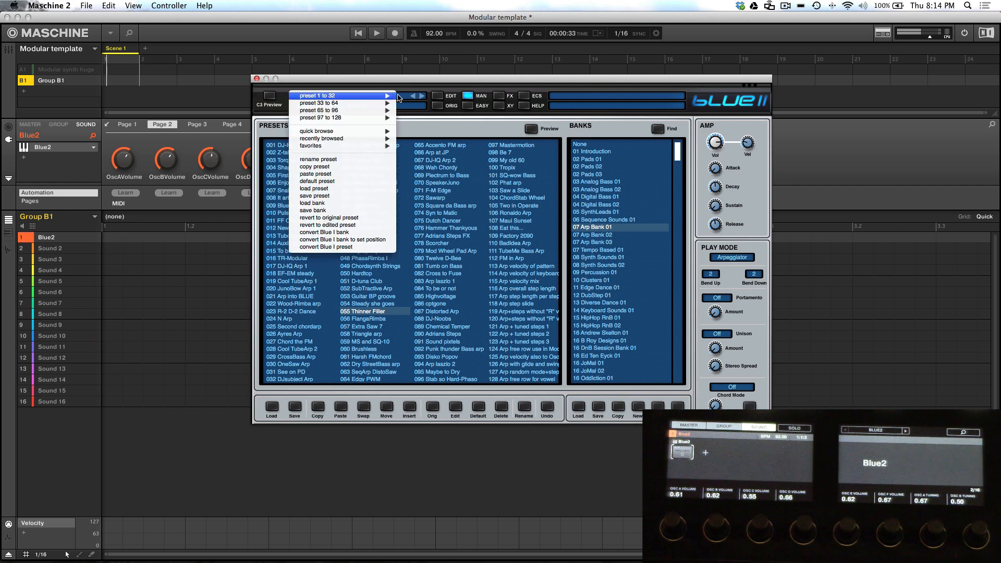
{"action": "mouse_move", "coordinate": [368, 134]}
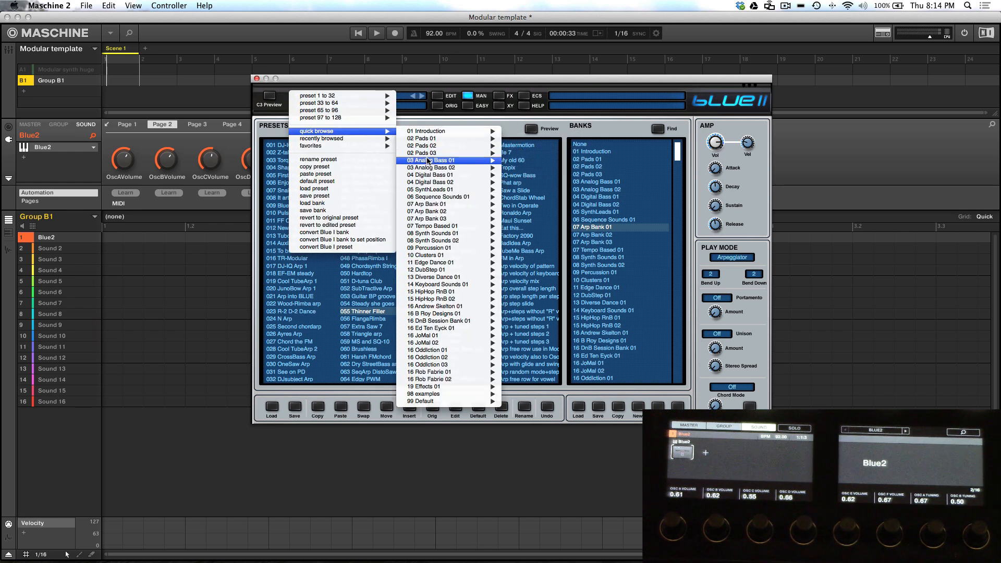
{"action": "mouse_move", "coordinate": [429, 162]}
{"action": "mouse_move", "coordinate": [529, 160]}
{"action": "left_click", "coordinate": [613, 162]}
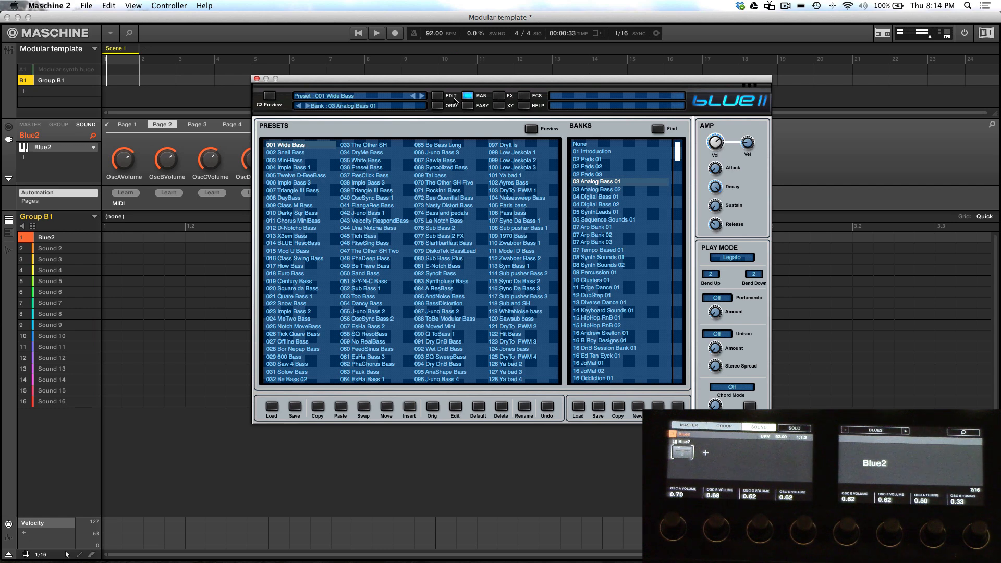
{"action": "left_click", "coordinate": [438, 97]}
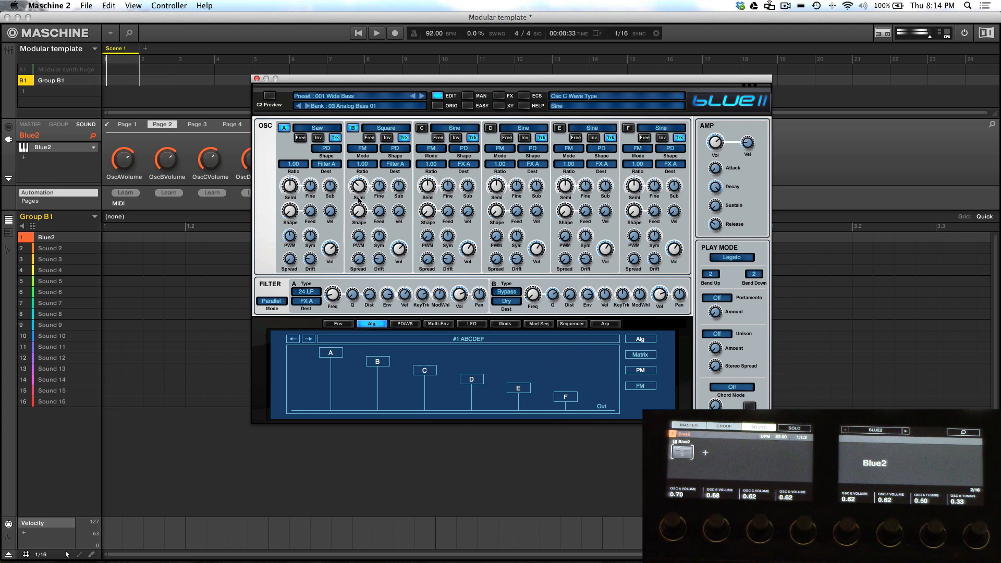
Advance to preset 002 Snail Bass and try Filter A types 12 LP2, 12 N and 36 HP
{"action": "left_click", "coordinate": [421, 96]}
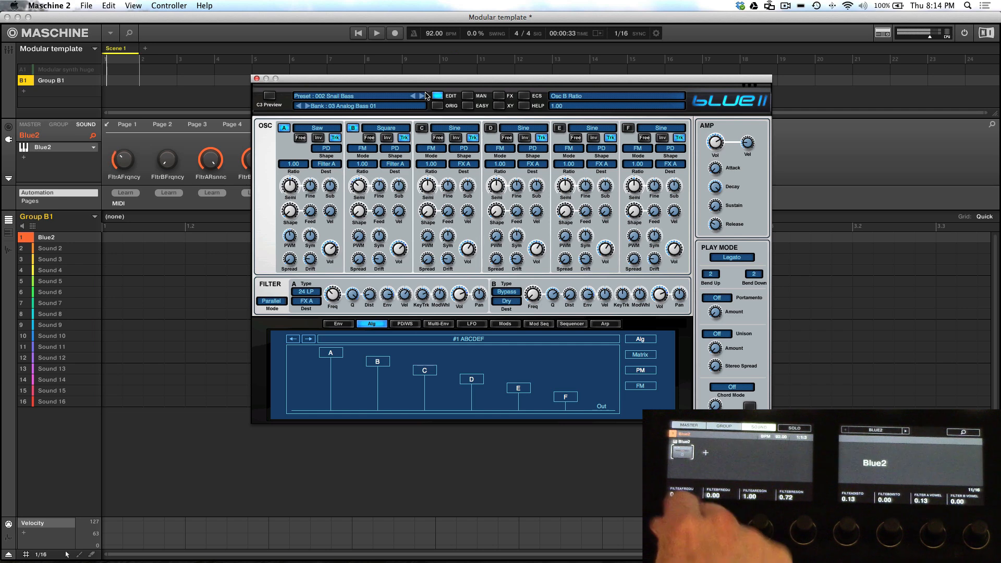
{"action": "left_click", "coordinate": [296, 302]}
{"action": "left_click", "coordinate": [304, 292]}
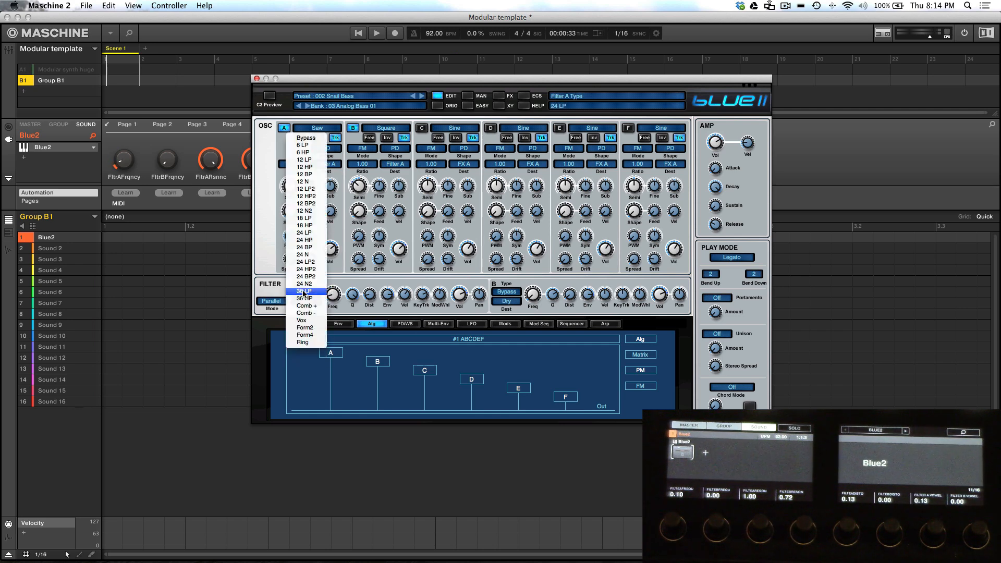
{"action": "left_click", "coordinate": [299, 189]}
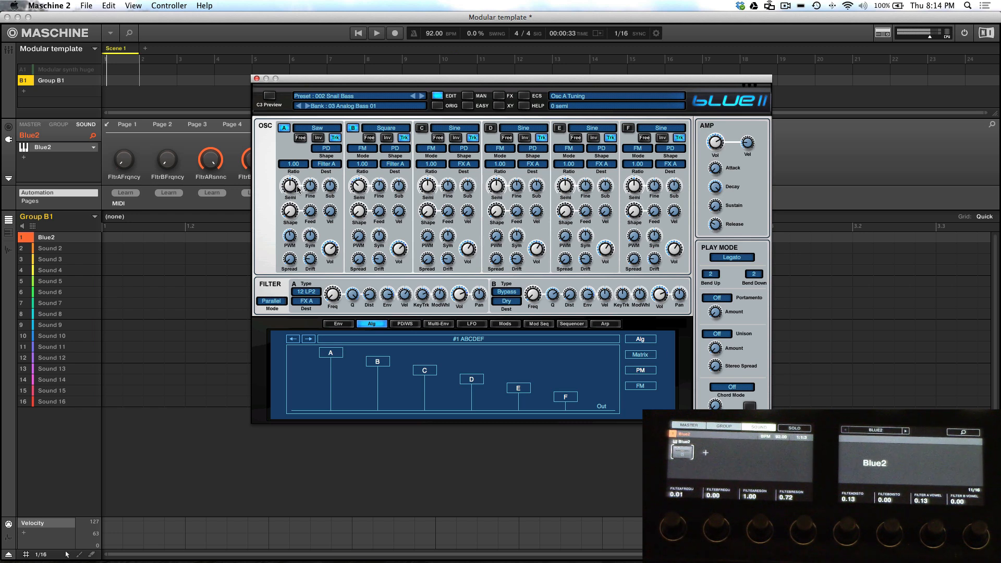
{"action": "left_click", "coordinate": [318, 293]}
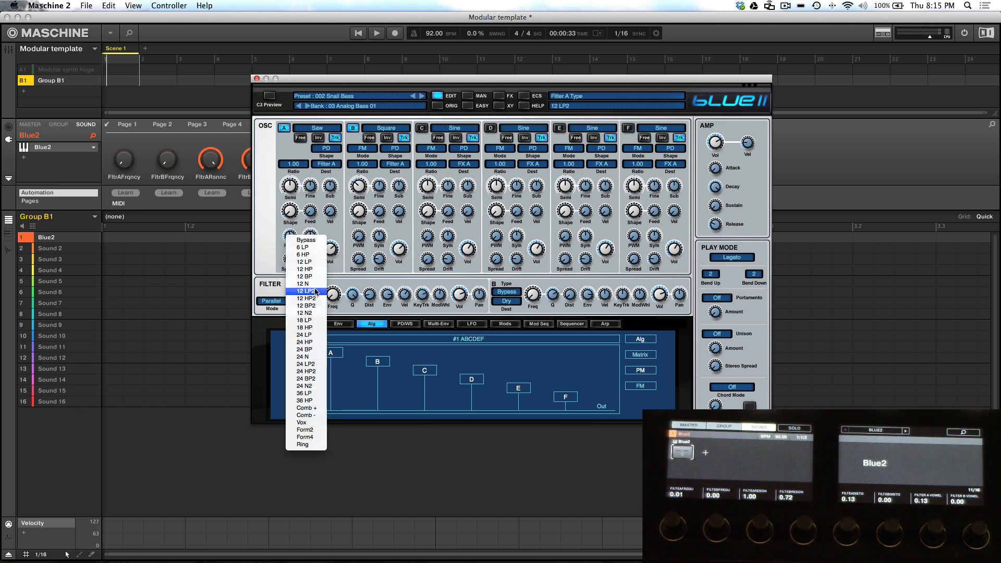
{"action": "left_click", "coordinate": [313, 283]}
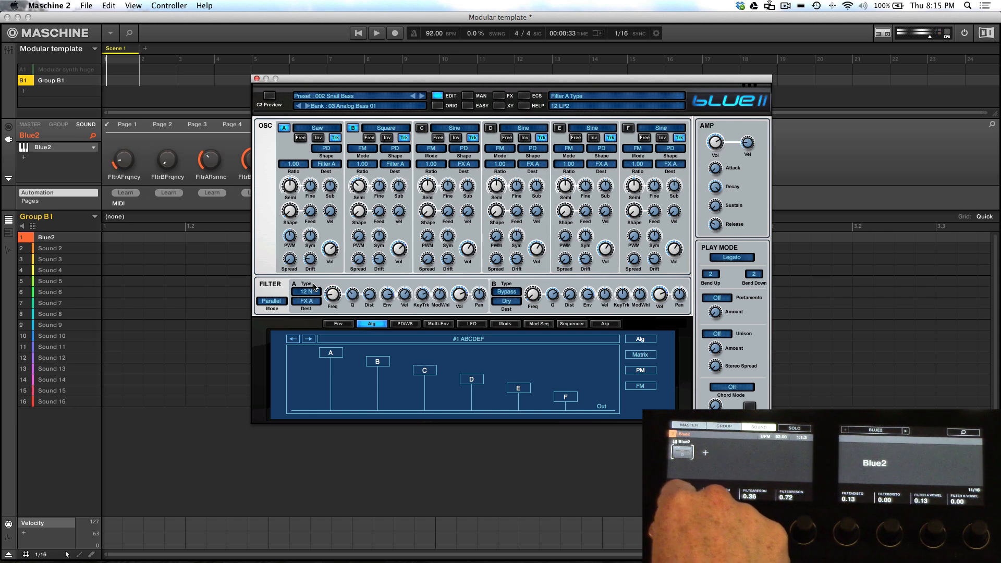
{"action": "left_click", "coordinate": [313, 286]}
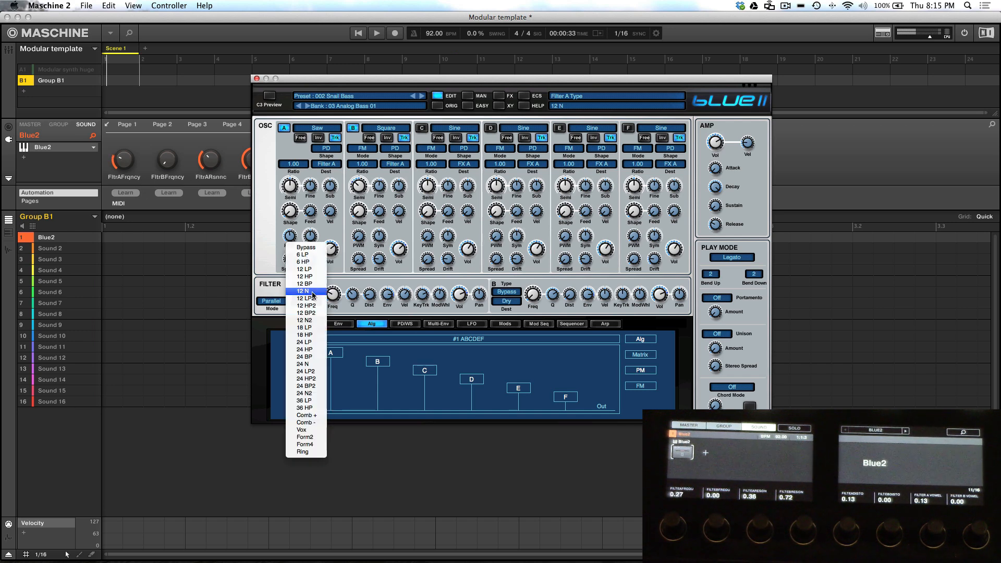
{"action": "left_click", "coordinate": [307, 408]}
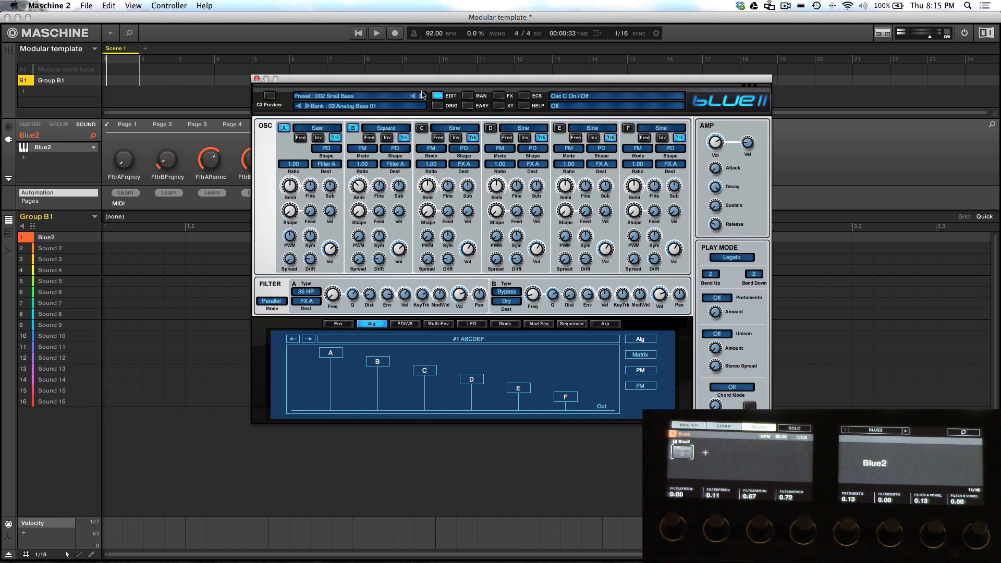
Advance through the presets of 03 Analog Bass 01 to 006 Imple Bass 3
{"action": "left_click", "coordinate": [421, 96]}
{"action": "left_click", "coordinate": [422, 96]}
{"action": "left_click", "coordinate": [423, 97]}
{"action": "left_click", "coordinate": [422, 96]}
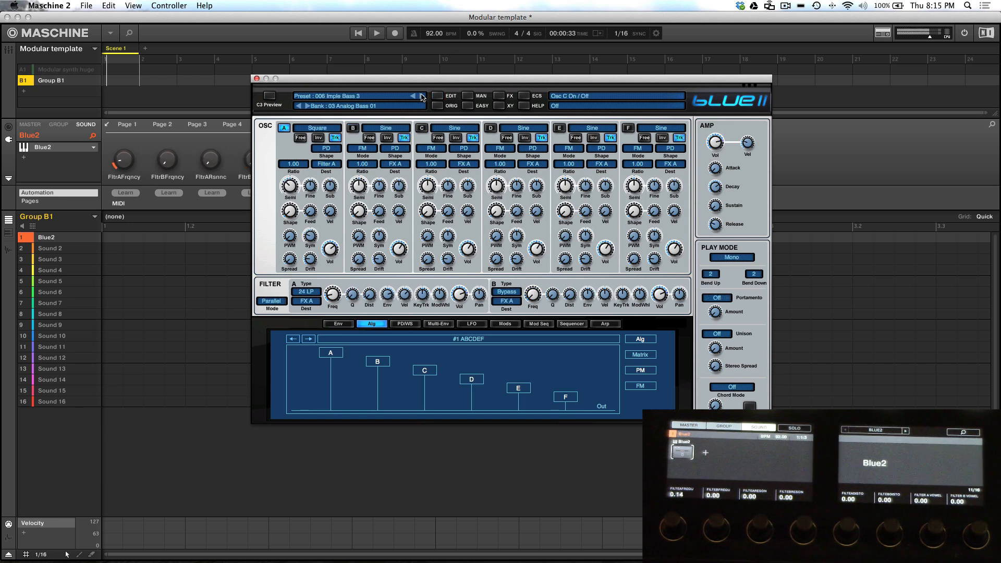
Load preset 22 Over Da Tone from the bank 06 Sequence Sounds 01
{"action": "left_click", "coordinate": [356, 99]}
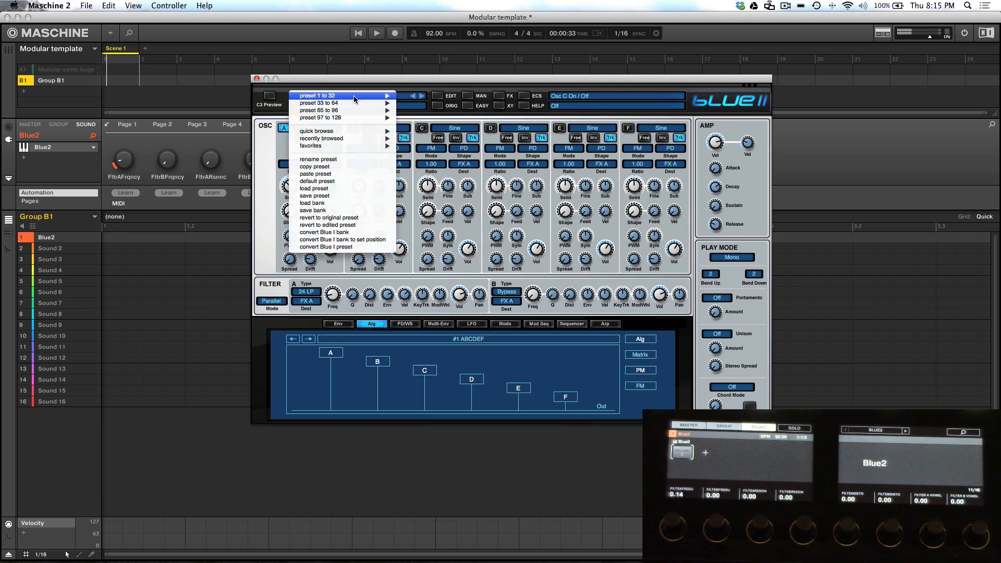
{"action": "mouse_move", "coordinate": [336, 132]}
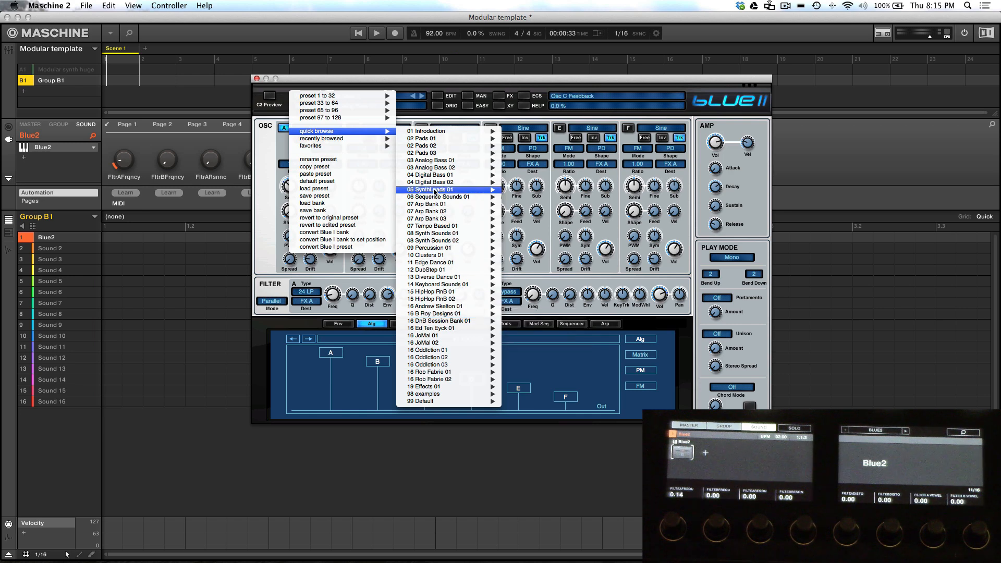
{"action": "mouse_move", "coordinate": [434, 197]}
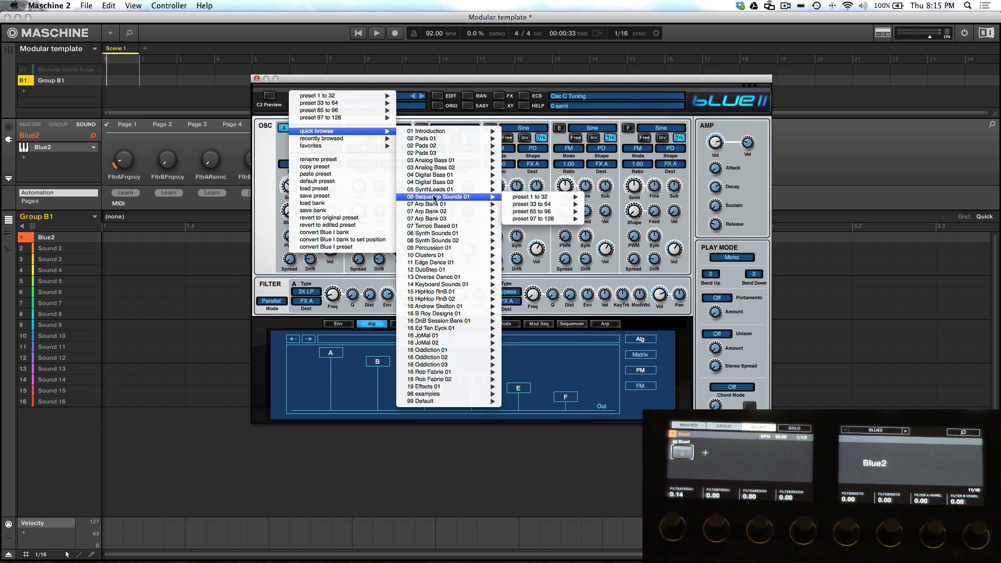
{"action": "mouse_move", "coordinate": [566, 196]}
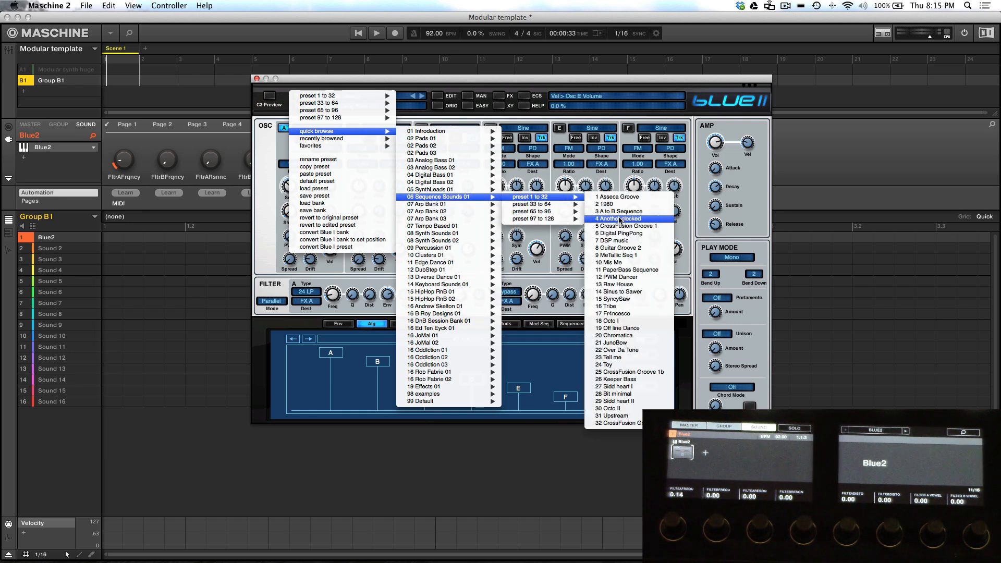
{"action": "left_click", "coordinate": [614, 352]}
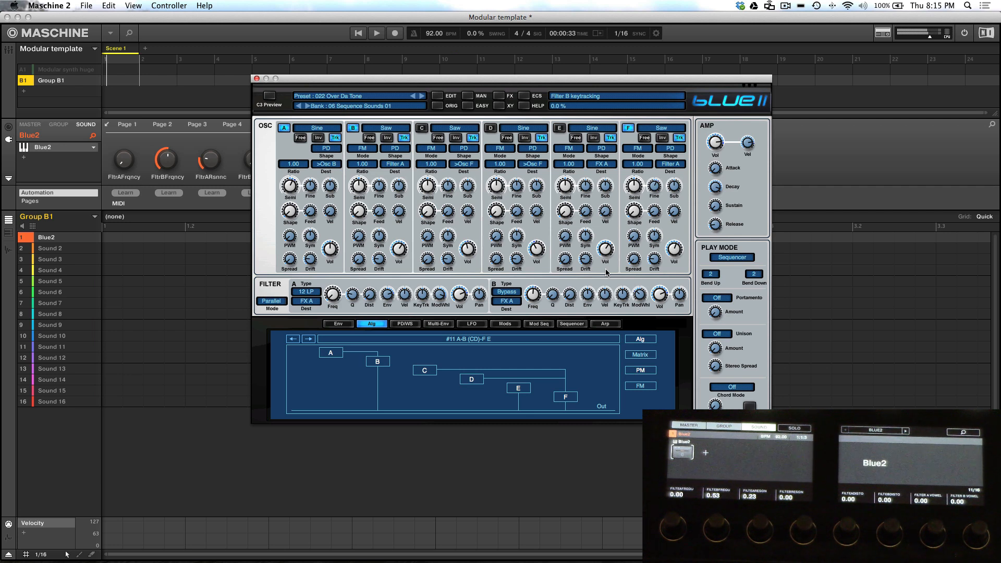
Bend the Multi-Env A curve downward into a steep decay and check Multi-Env B
{"action": "left_click", "coordinate": [434, 324]}
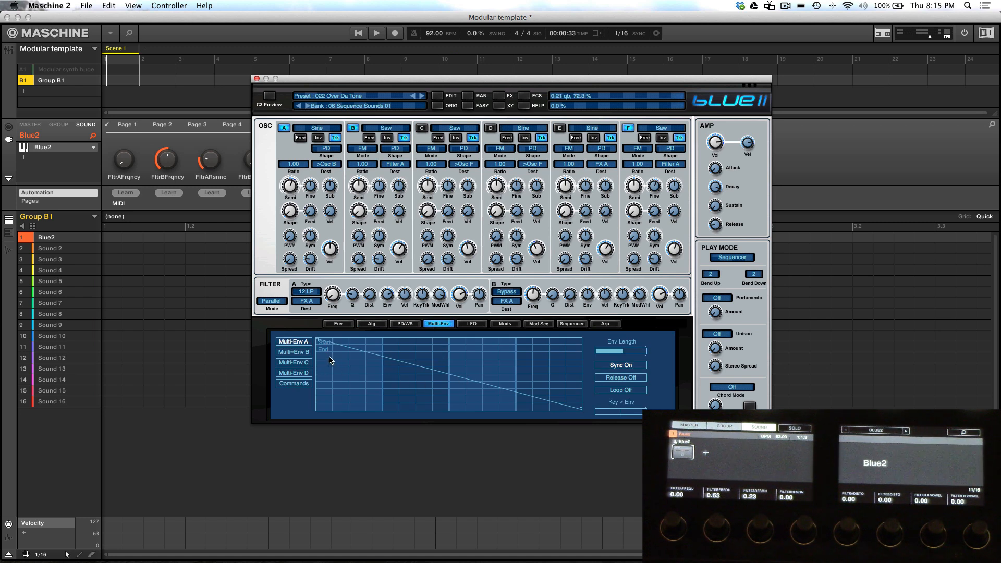
{"action": "mouse_move", "coordinate": [345, 382]}
{"action": "left_mouse_down"}
{"action": "mouse_move", "coordinate": [442, 341]}
{"action": "mouse_move", "coordinate": [390, 395]}
{"action": "mouse_move", "coordinate": [328, 417]}
{"action": "mouse_move", "coordinate": [324, 447]}
{"action": "mouse_move", "coordinate": [353, 392]}
{"action": "left_mouse_up"}
{"action": "left_click", "coordinate": [295, 353]}
{"action": "left_click", "coordinate": [294, 342]}
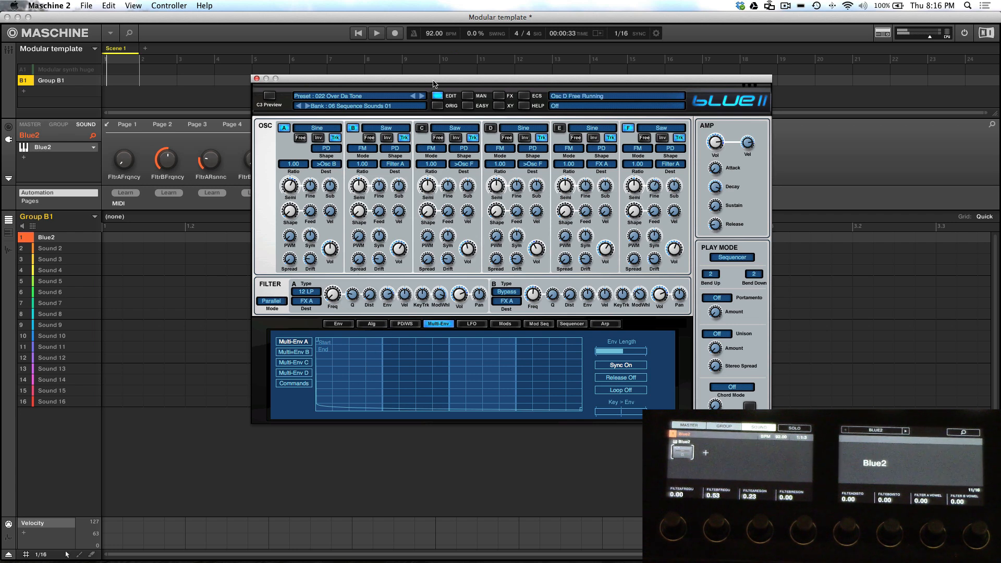
Advance through the 06 Sequence Sounds 01 presets to 028 Bit minimal and step back to 027 Sidd heart I
{"action": "left_click", "coordinate": [422, 96]}
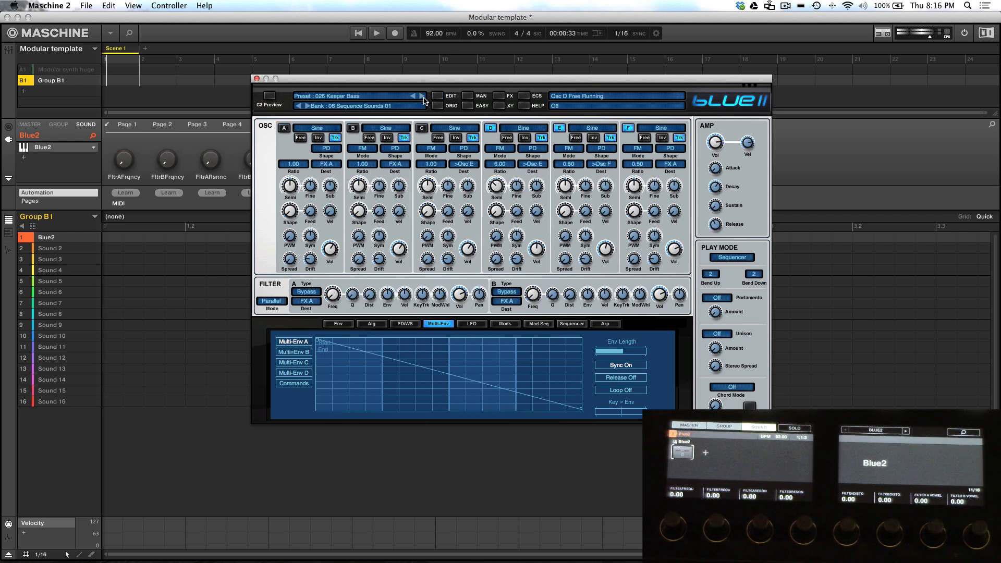
{"action": "left_click", "coordinate": [422, 97]}
{"action": "left_click", "coordinate": [423, 97]}
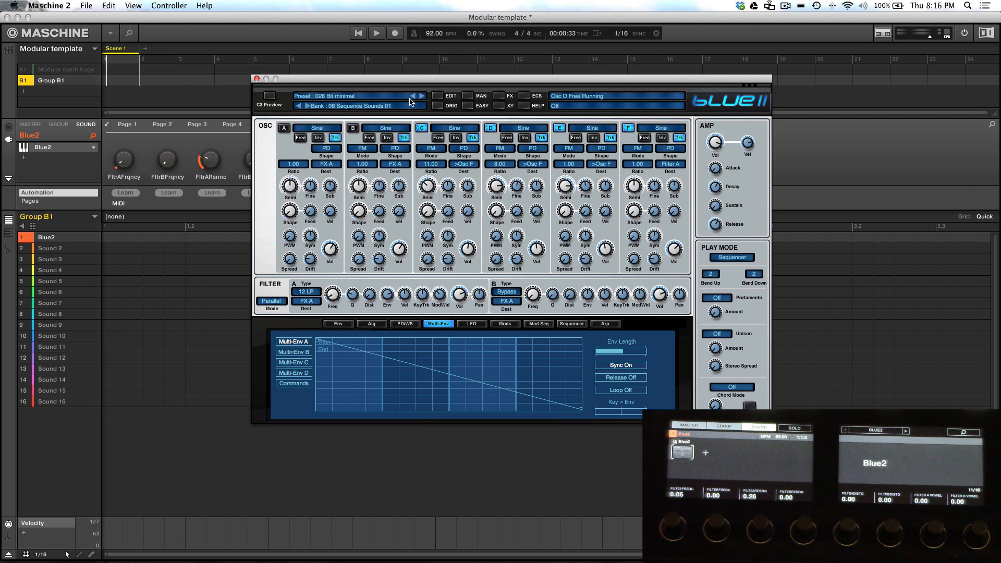
{"action": "left_click", "coordinate": [413, 96]}
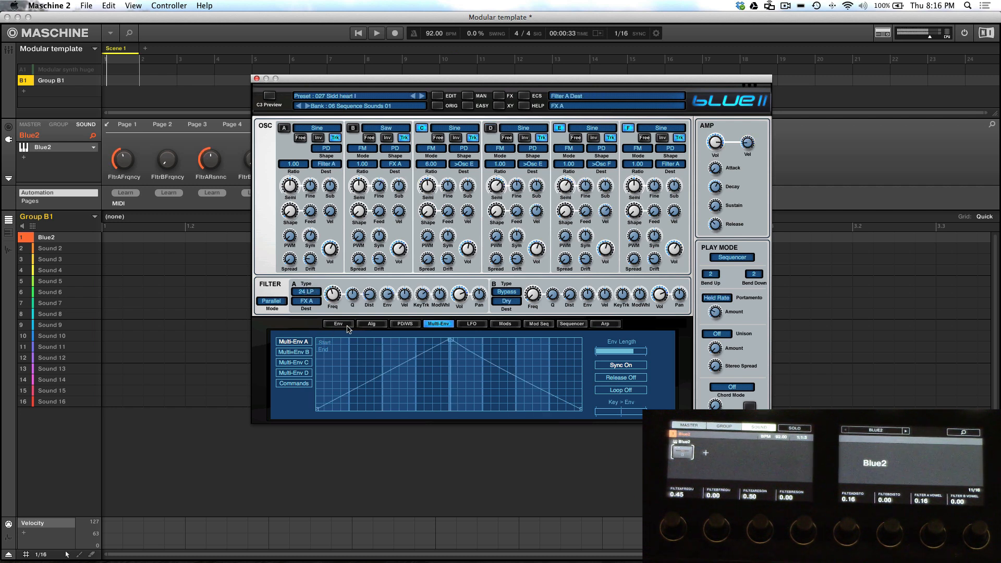
View the modulation slots, and set the sequencer's loop mode to Single
{"action": "left_click", "coordinate": [511, 326]}
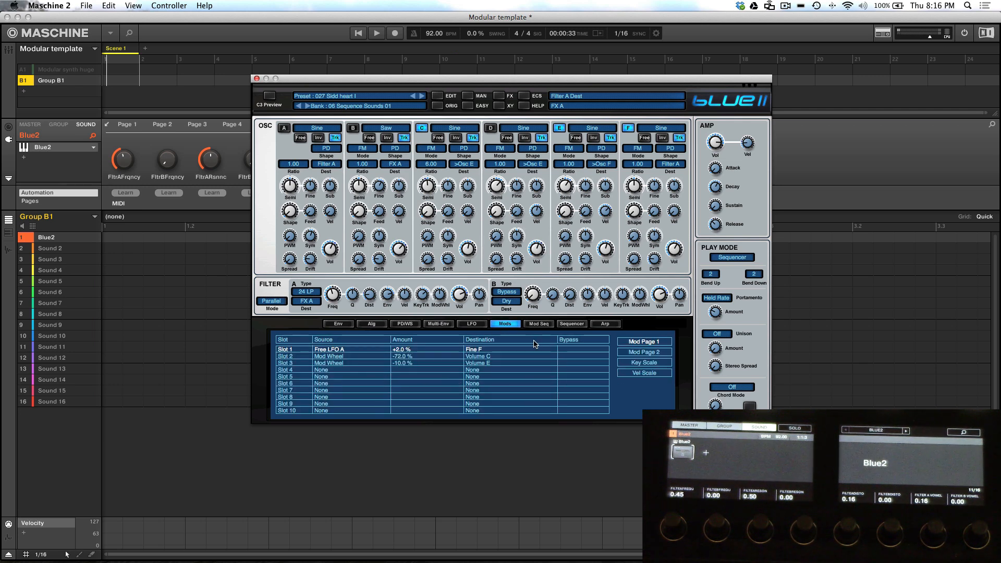
{"action": "left_click", "coordinate": [574, 324]}
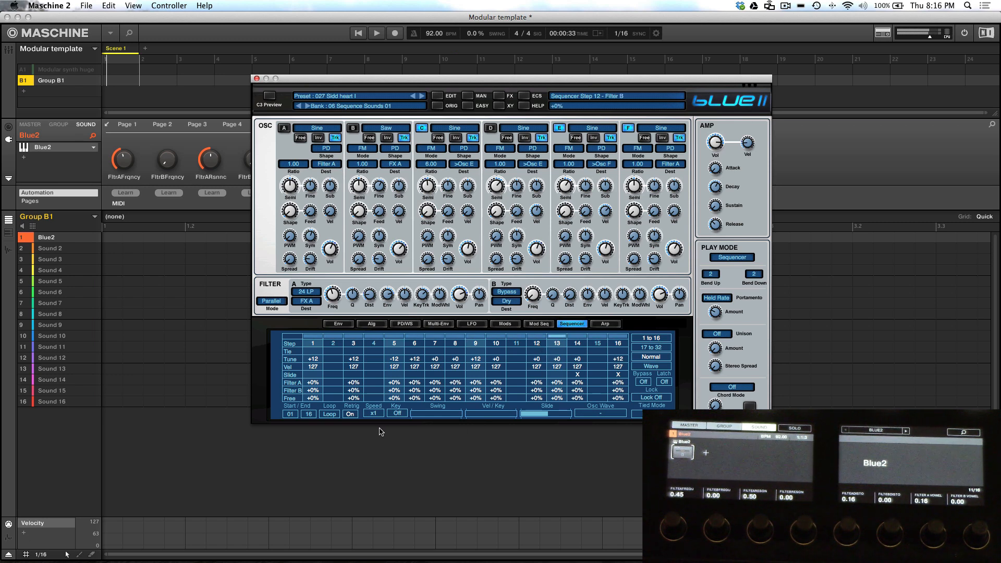
{"action": "left_click", "coordinate": [337, 416]}
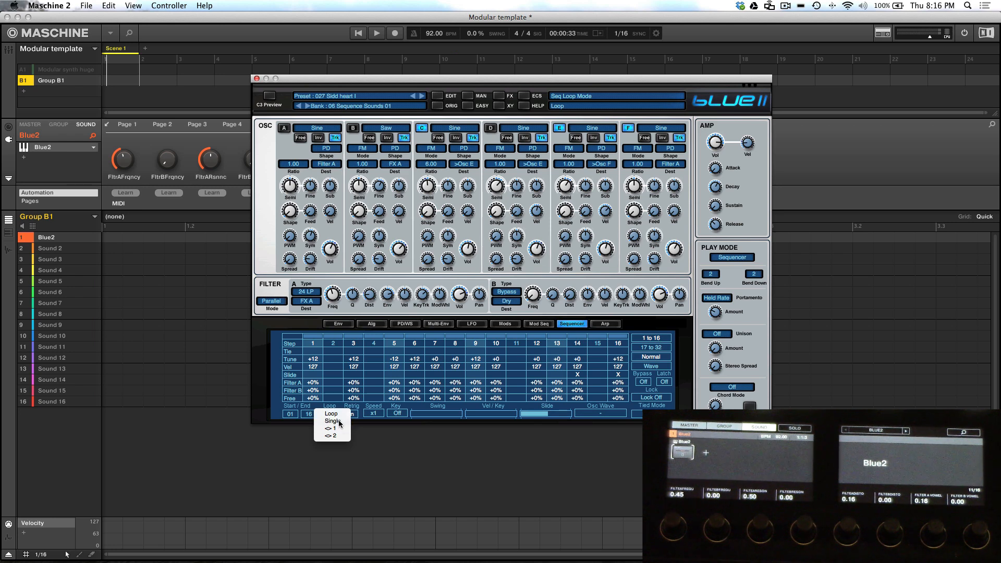
{"action": "left_click", "coordinate": [336, 421]}
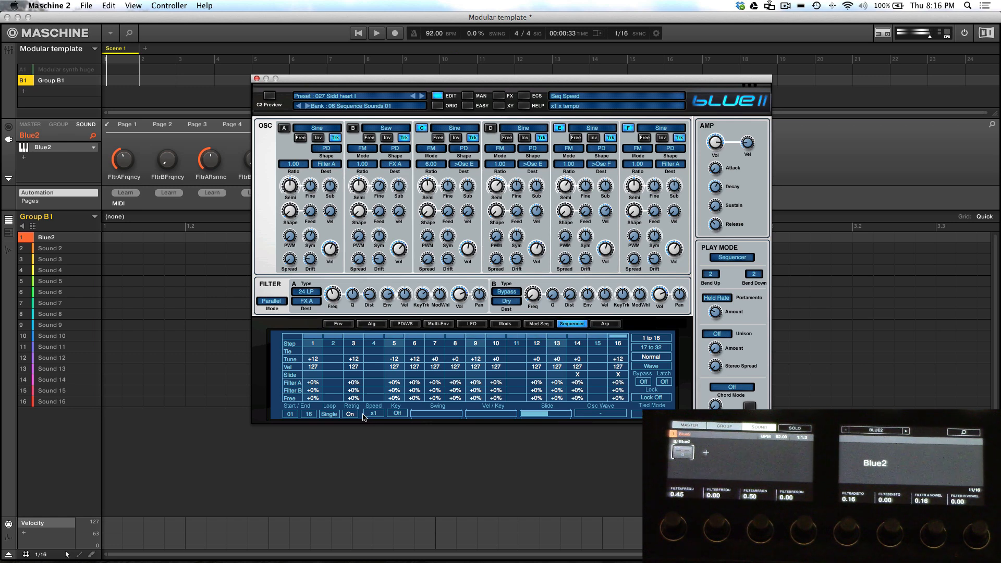
View the modulation sequencer and arpeggiator pages of the Sidd heart I preset
{"action": "left_click", "coordinate": [547, 324]}
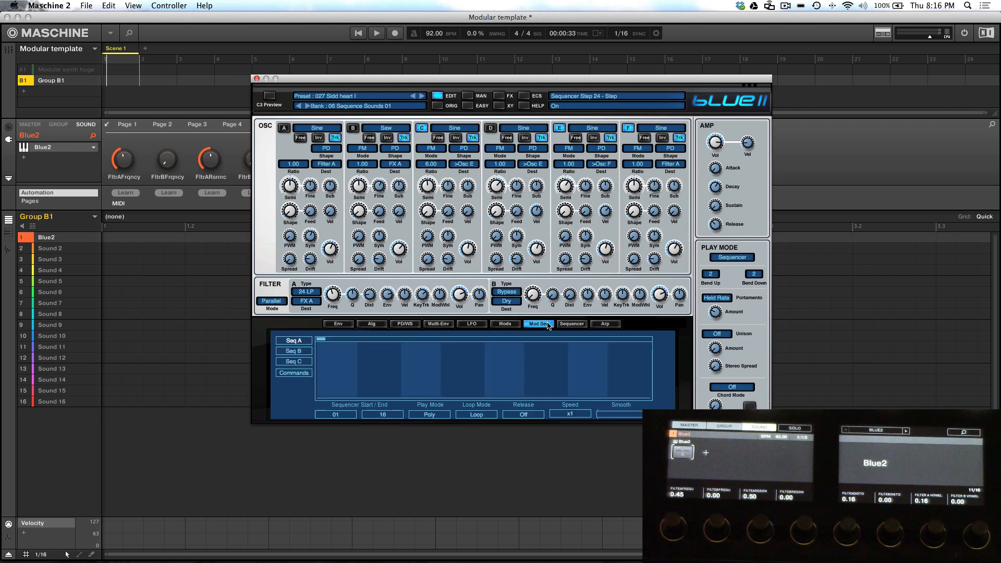
{"action": "left_click", "coordinate": [605, 322]}
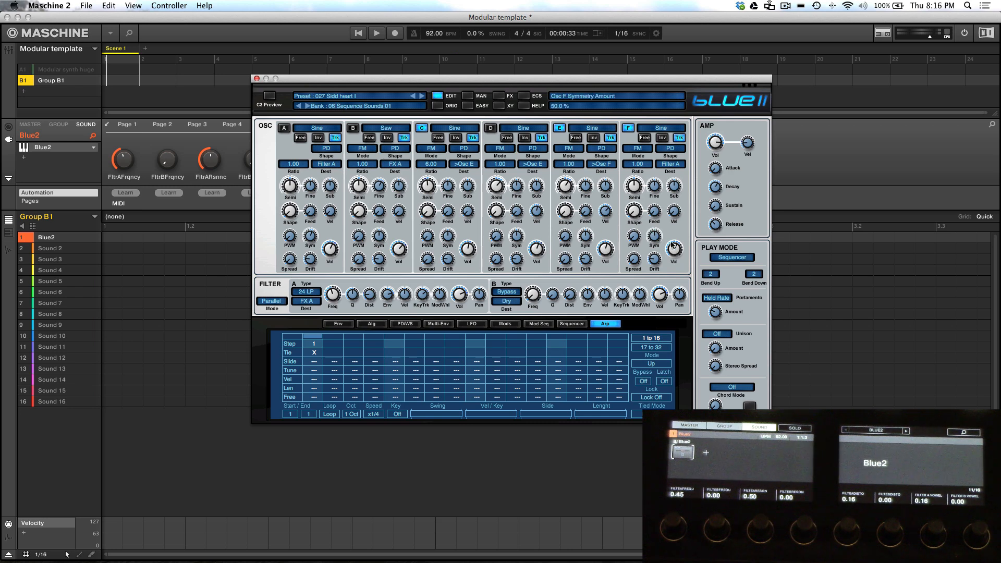
Load preset 1 Base Piano from the 14 Keyboard Sounds 01 bank and show its operator algorithm
{"action": "left_click", "coordinate": [322, 128]}
{"action": "left_click", "coordinate": [320, 98]}
{"action": "left_click", "coordinate": [319, 96]}
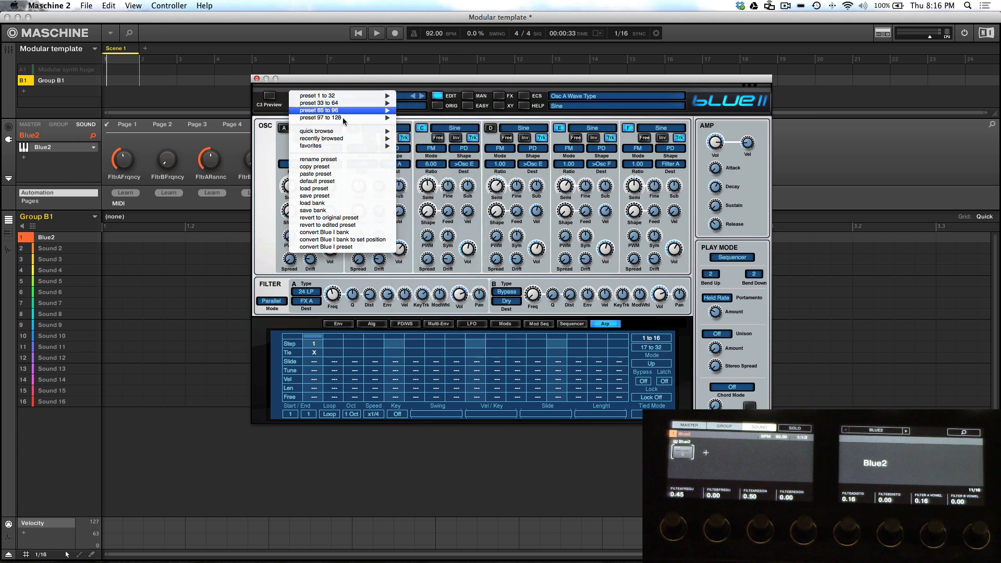
{"action": "mouse_move", "coordinate": [344, 132]}
{"action": "mouse_move", "coordinate": [495, 241]}
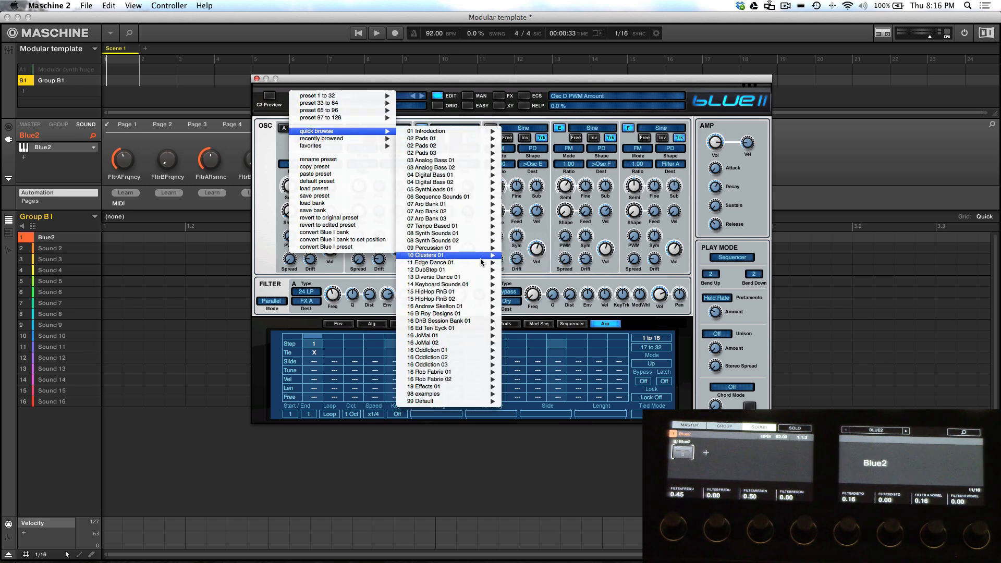
{"action": "mouse_move", "coordinate": [485, 284]}
{"action": "mouse_move", "coordinate": [524, 287]}
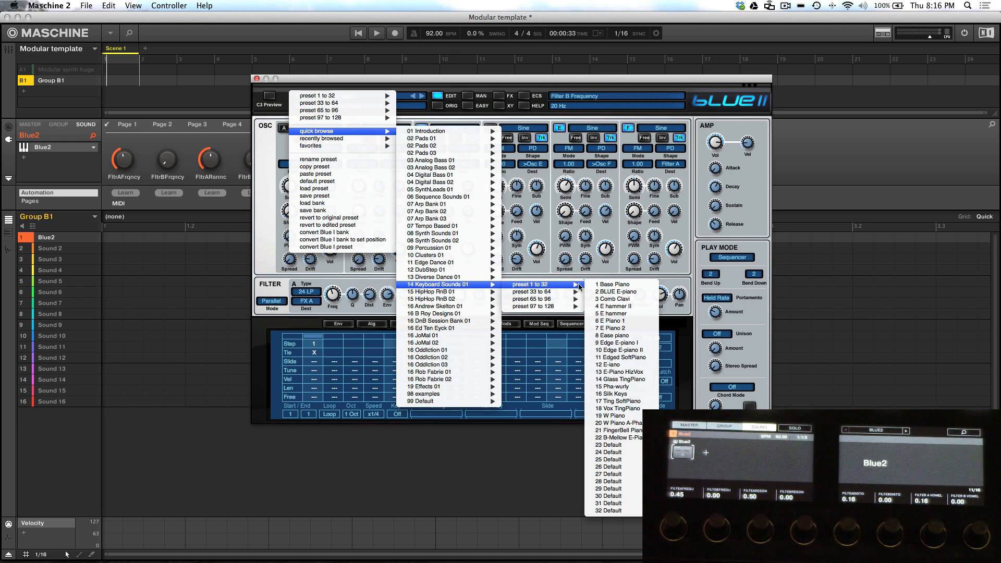
{"action": "left_click", "coordinate": [605, 285]}
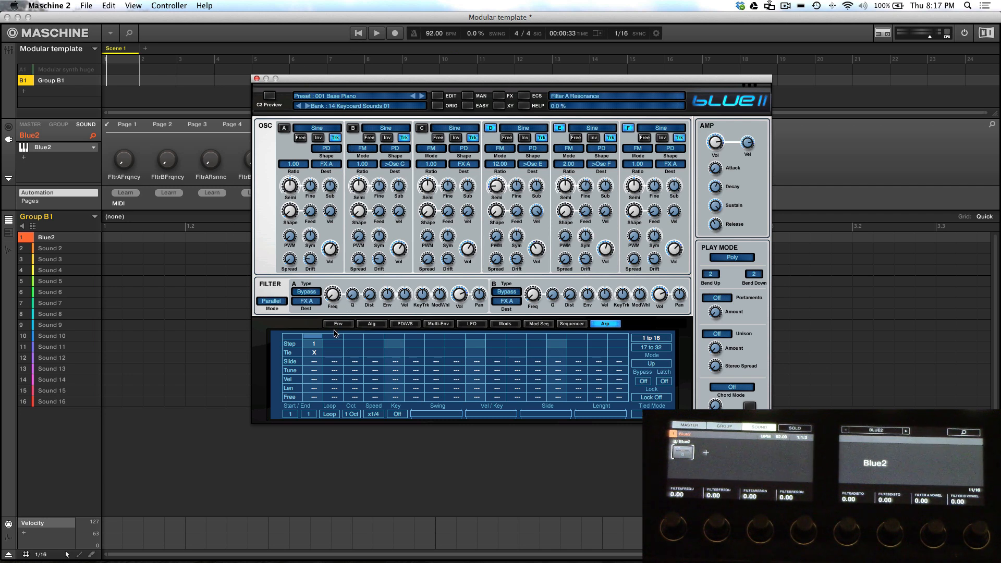
{"action": "left_click", "coordinate": [365, 326]}
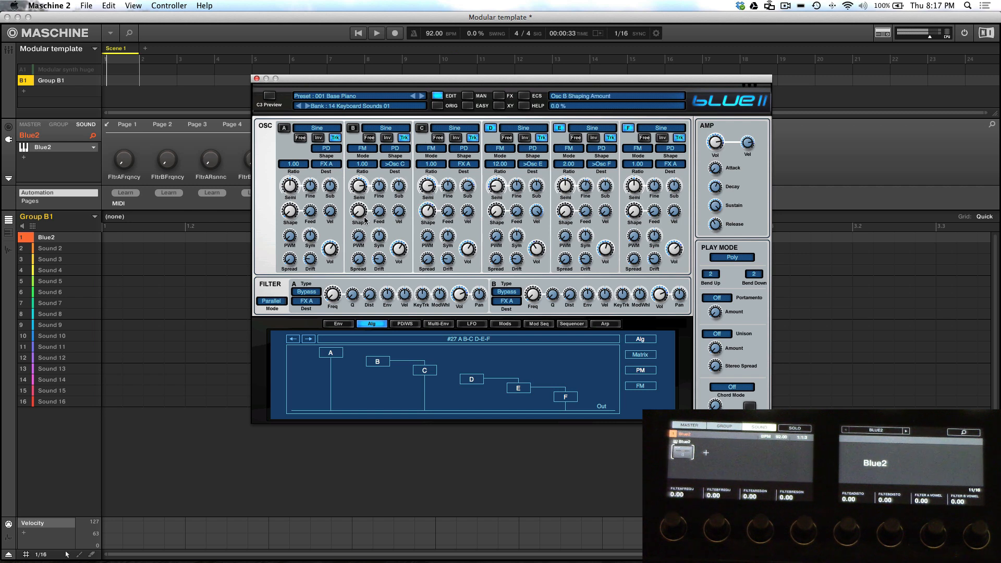
Switch on oscillators B and C and adjust oscillator B's semitone tuning
{"action": "left_click", "coordinate": [353, 128]}
{"action": "left_click", "coordinate": [423, 127]}
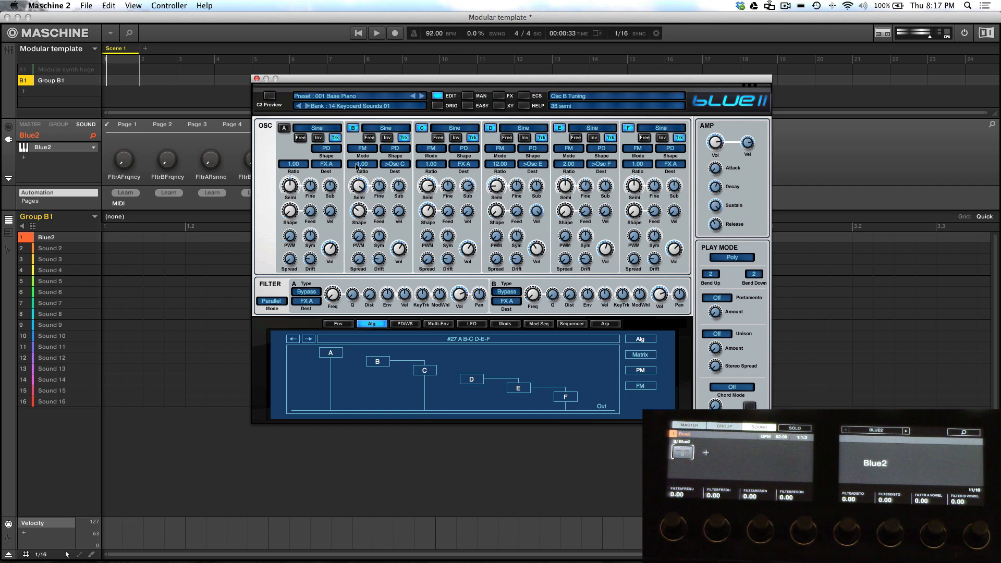
{"action": "left_click_drag", "start_coordinate": [354, 198], "coordinate": [363, 237]}
Choose the 2 + 4 Operator FM algorithm #9 A-B CDEF, switch on oscillator A and adjust its semitone tuning
{"action": "left_click", "coordinate": [380, 364]}
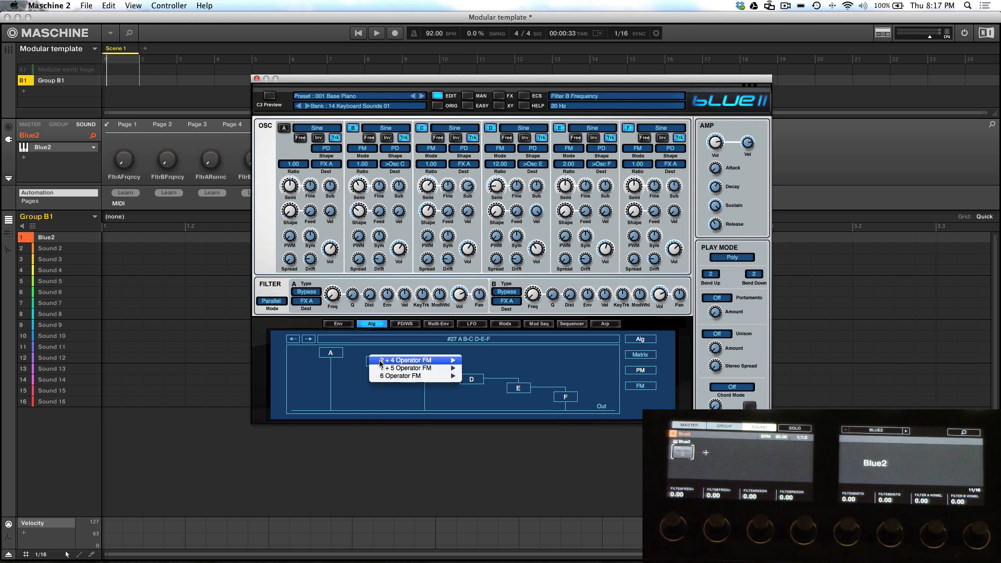
{"action": "mouse_move", "coordinate": [406, 361]}
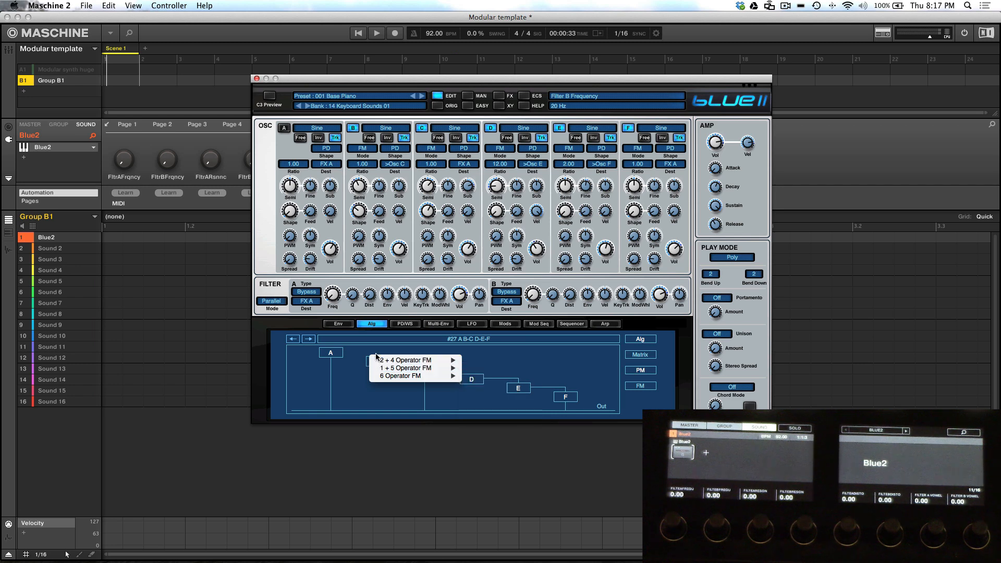
{"action": "left_click", "coordinate": [348, 362]}
{"action": "left_click", "coordinate": [378, 363]}
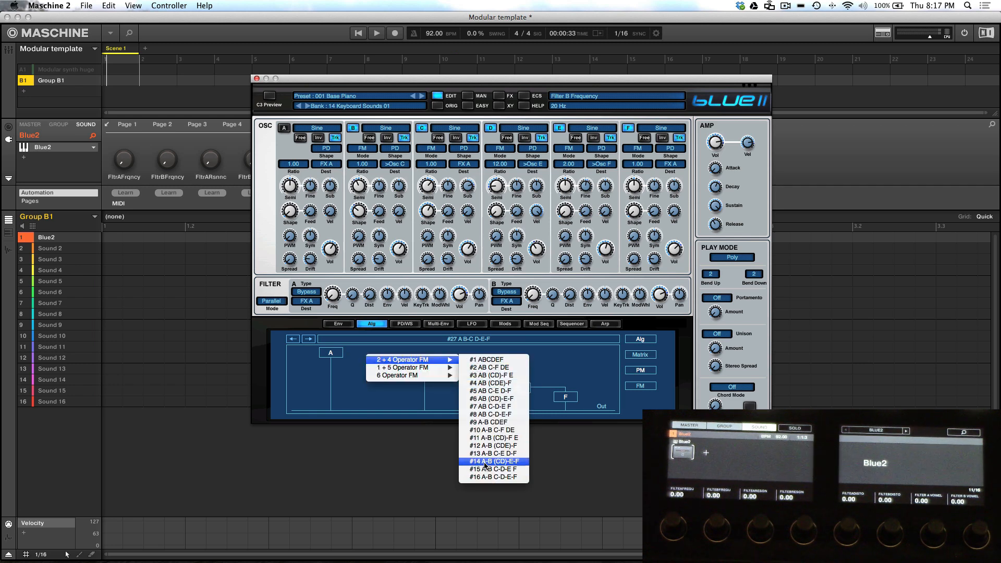
{"action": "left_click", "coordinate": [485, 422]}
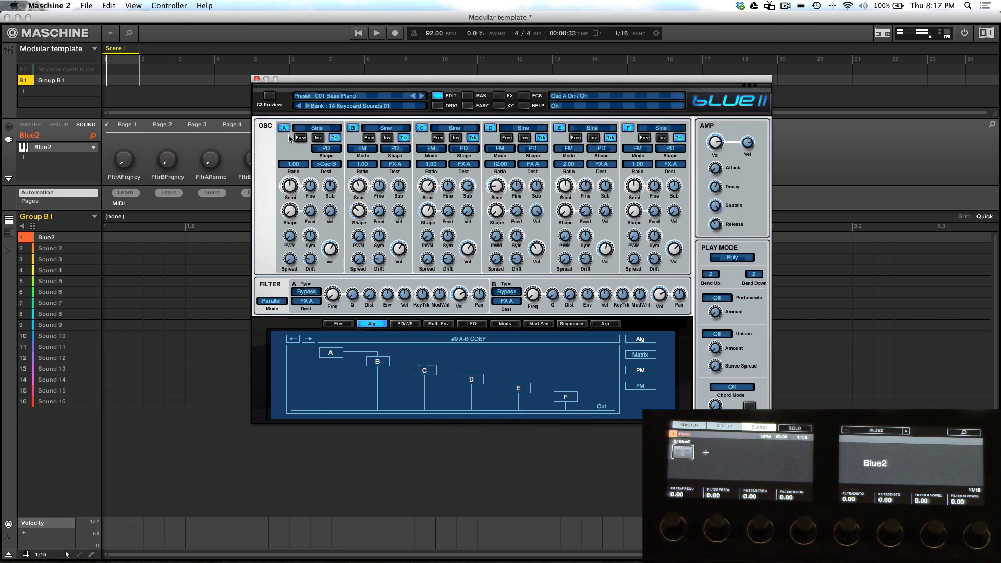
{"action": "left_click_drag", "start_coordinate": [291, 181], "coordinate": [289, 178]}
Load preset 001 Default from the 99 Default bank as a blank starting sound
{"action": "left_click", "coordinate": [388, 98]}
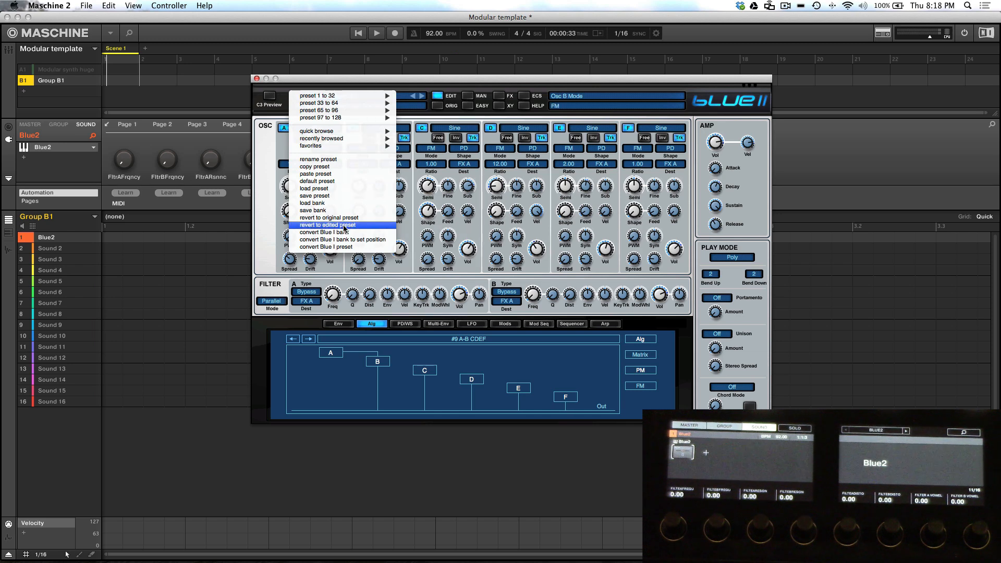
{"action": "mouse_move", "coordinate": [305, 134]}
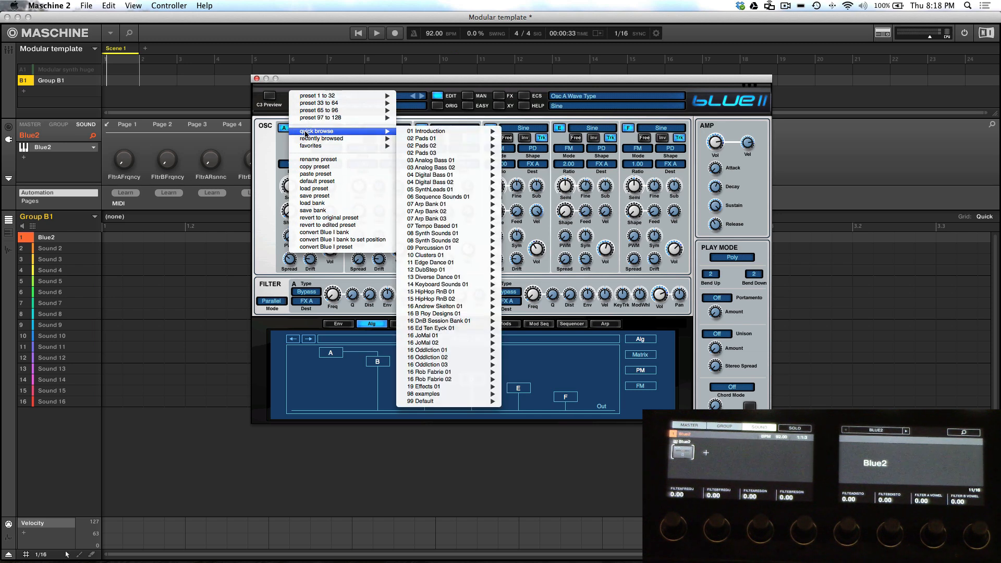
{"action": "mouse_move", "coordinate": [475, 402]}
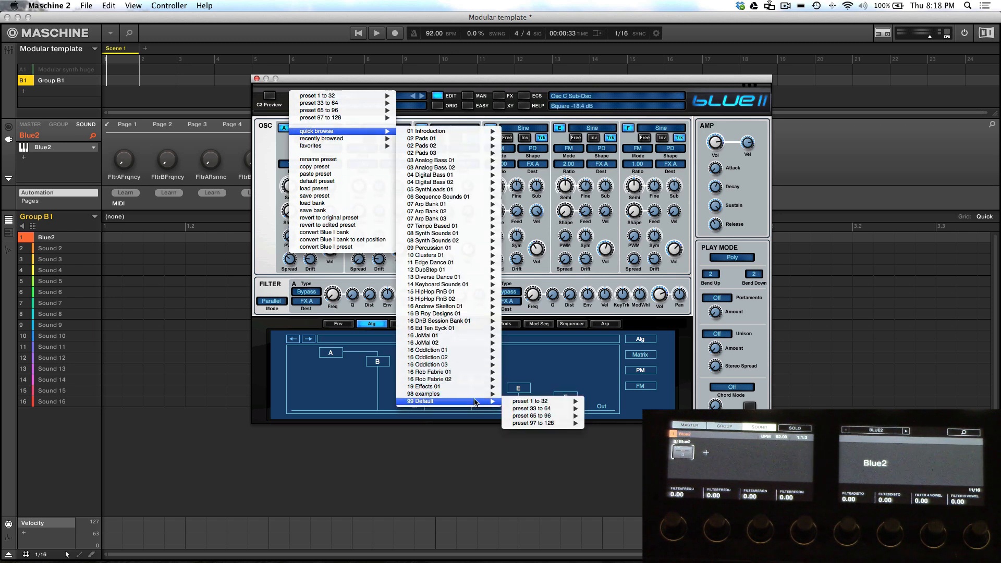
{"action": "mouse_move", "coordinate": [526, 401]}
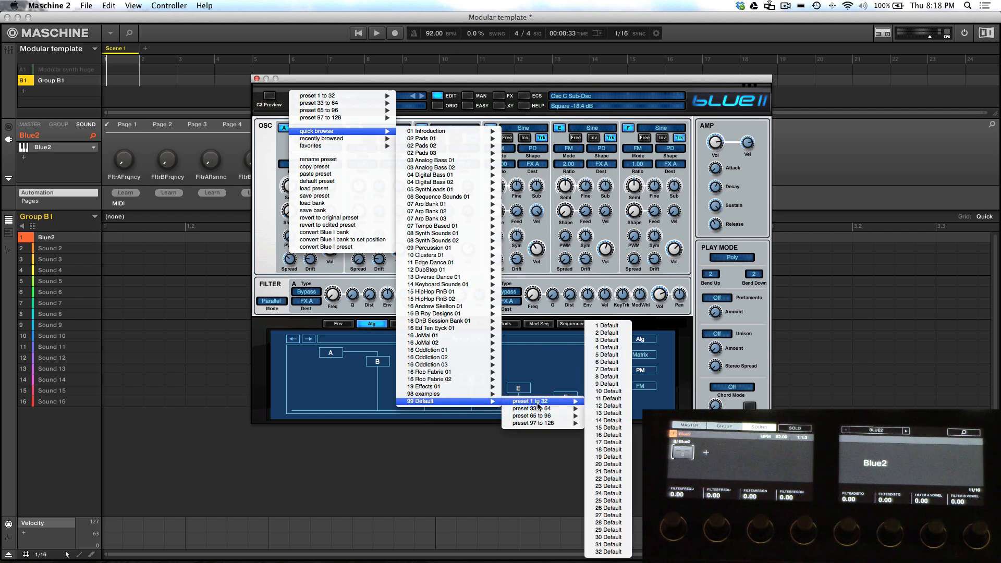
{"action": "left_click", "coordinate": [615, 332]}
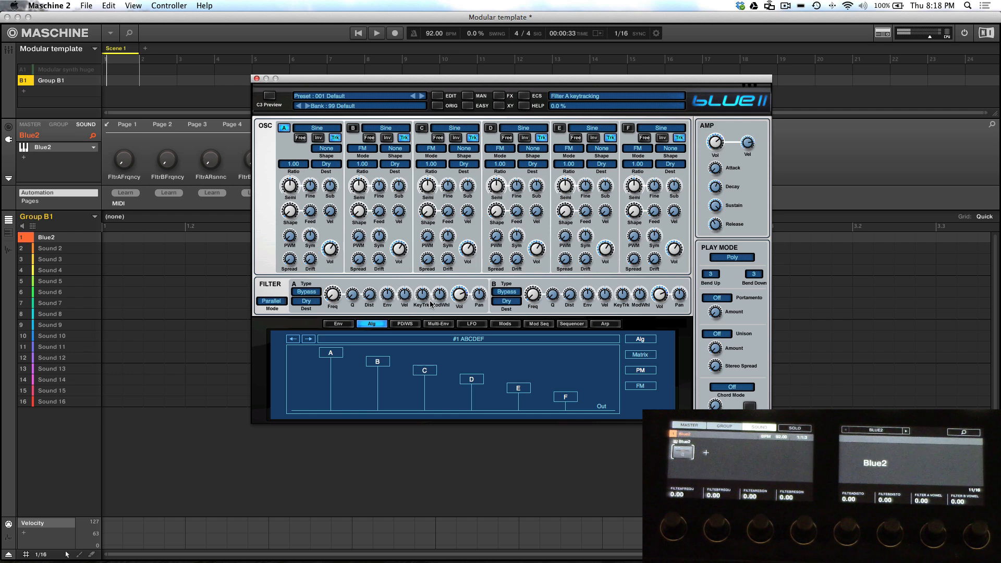
Set oscillator A's waveform to Vox-Aah01 from Samples B and route the oscillator to Filter A
{"action": "left_click", "coordinate": [304, 129]}
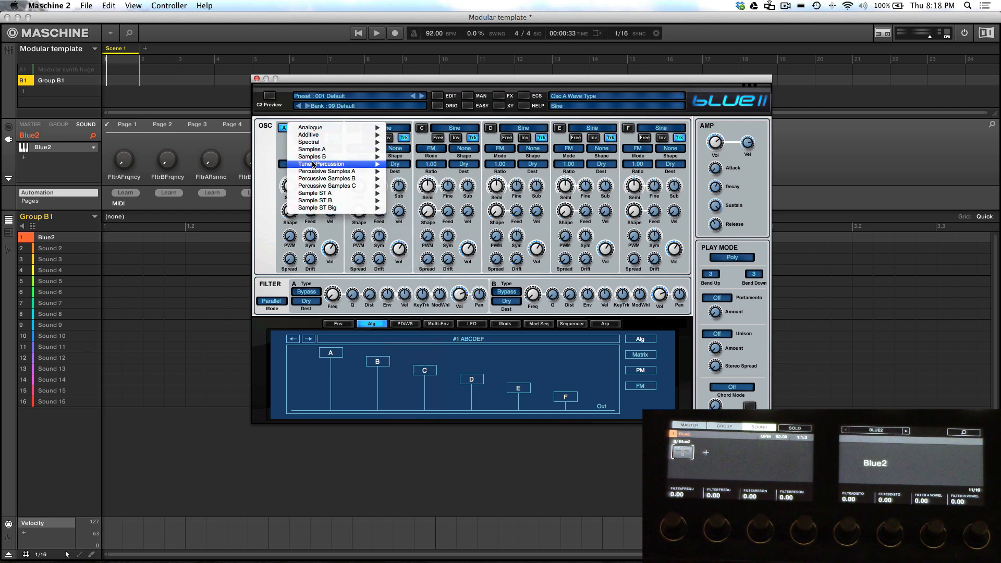
{"action": "mouse_move", "coordinate": [312, 157]}
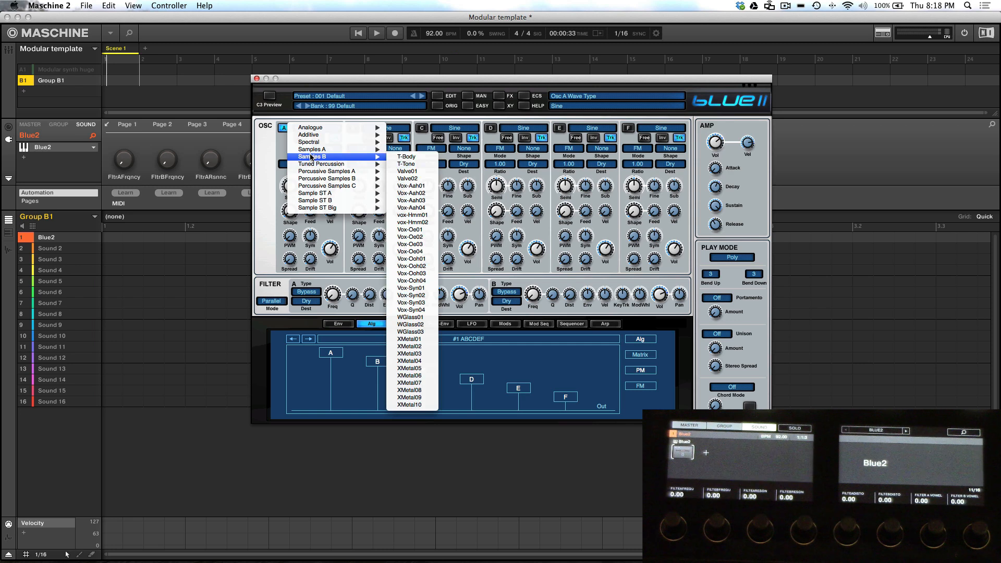
{"action": "left_click", "coordinate": [411, 186]}
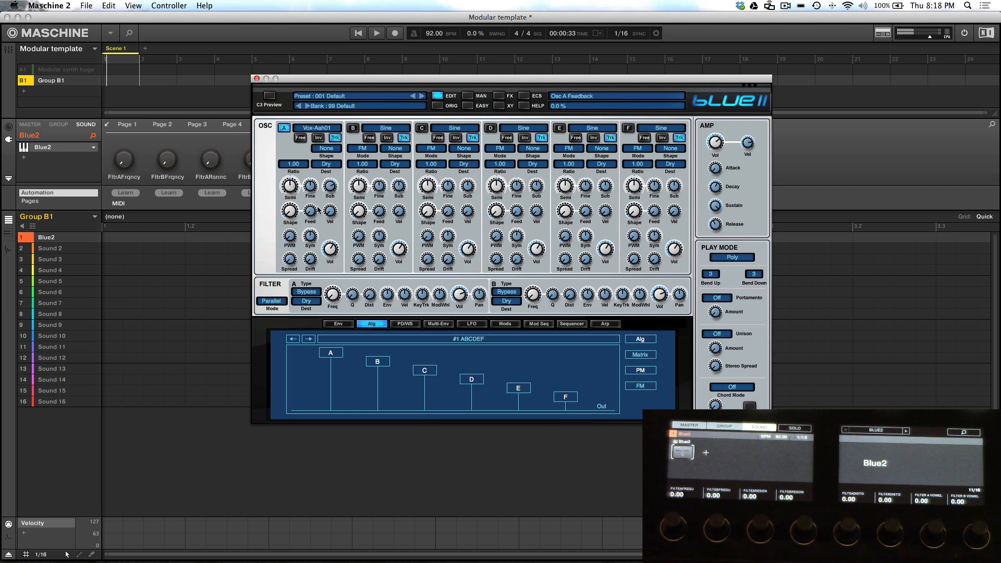
{"action": "left_click", "coordinate": [328, 164]}
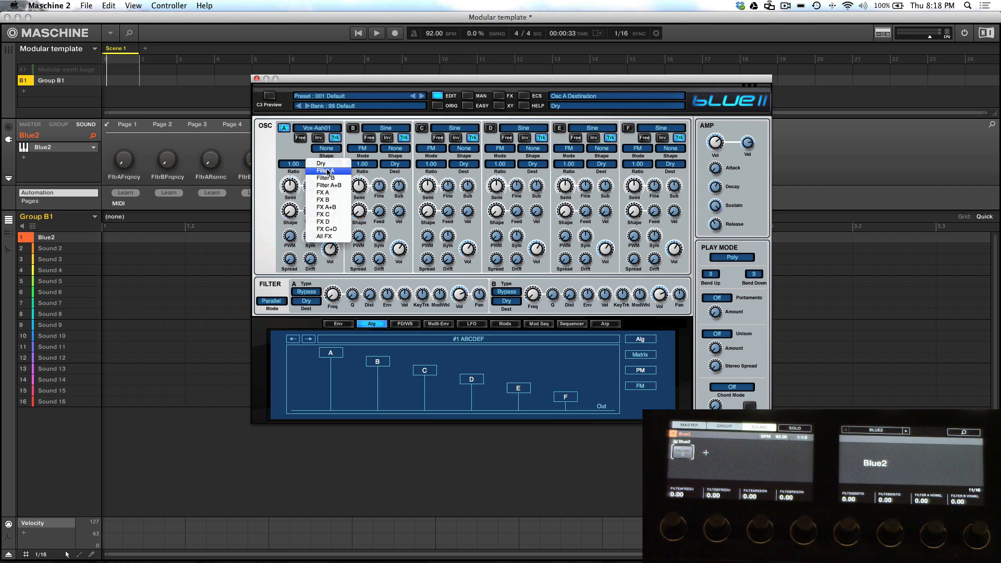
{"action": "left_click", "coordinate": [327, 171]}
Set Filter A to the 24 LP type and raise its frequency and resonance
{"action": "left_click", "coordinate": [307, 291]}
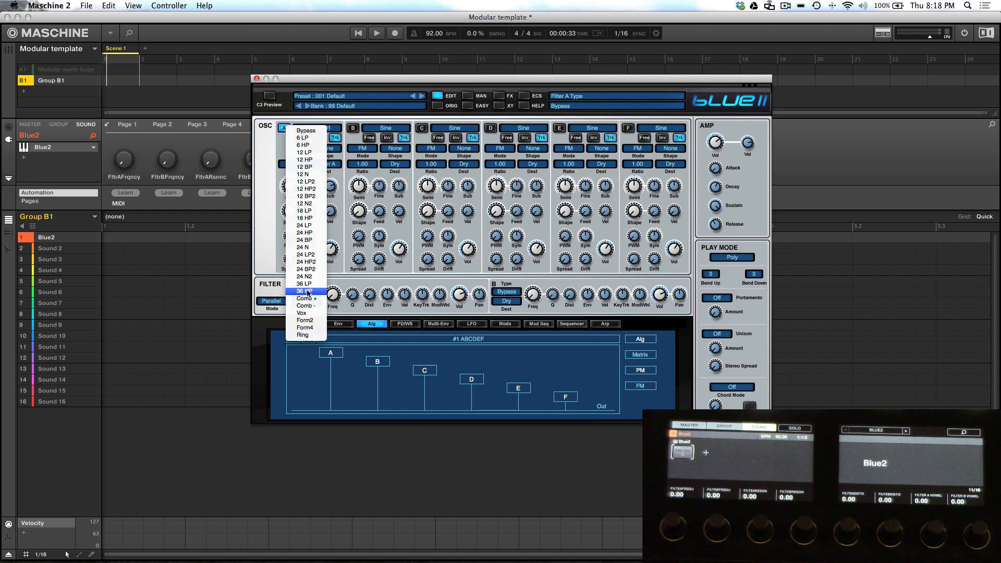
{"action": "left_click", "coordinate": [306, 225]}
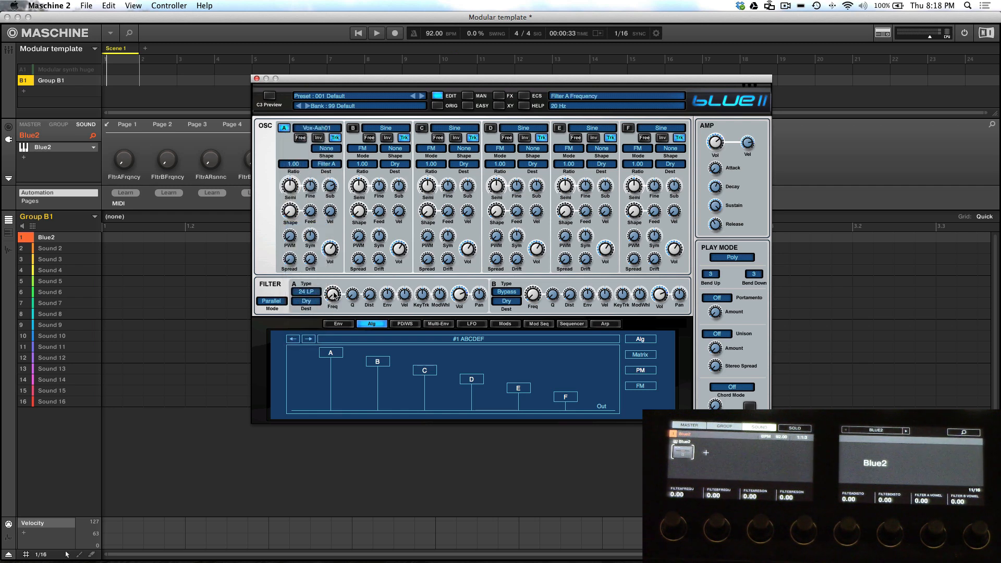
{"action": "left_click_drag", "start_coordinate": [334, 295], "coordinate": [334, 233]}
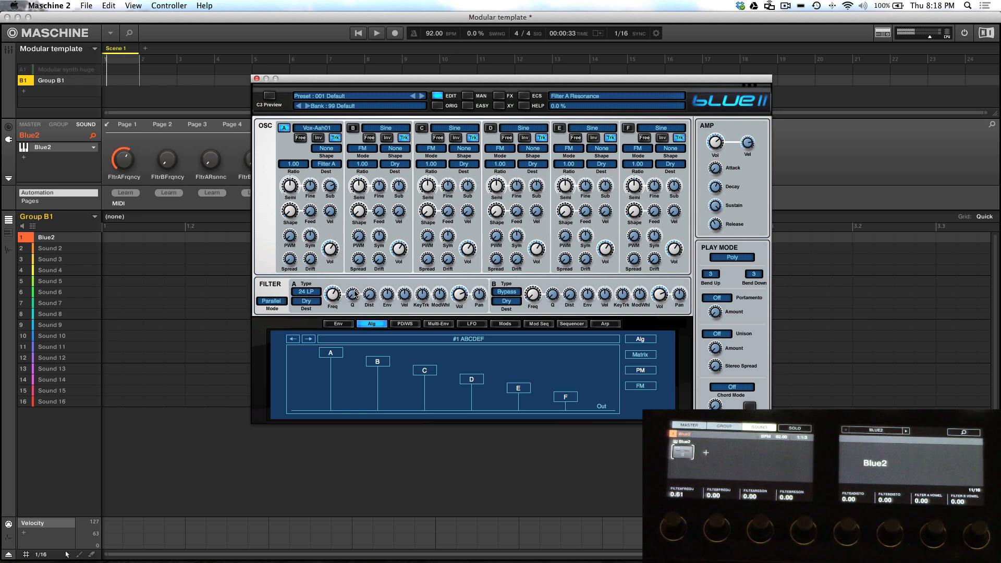
{"action": "left_click_drag", "start_coordinate": [354, 294], "coordinate": [357, 214]}
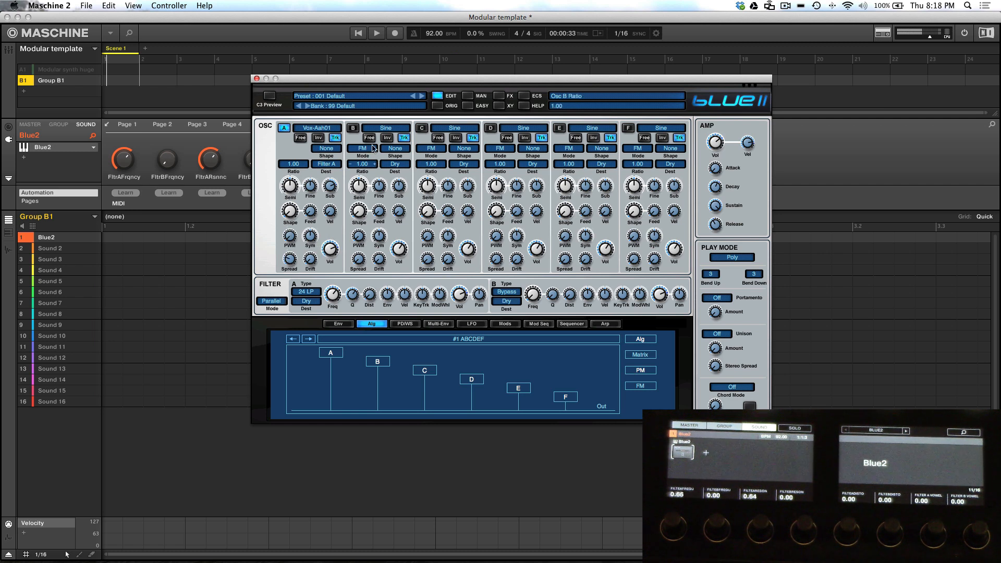
Give oscillator B the BottleSmal waveform from Samples A, set its ratio to 0.78 and lower its semitone tuning
{"action": "left_click", "coordinate": [380, 131]}
{"action": "mouse_move", "coordinate": [383, 150]}
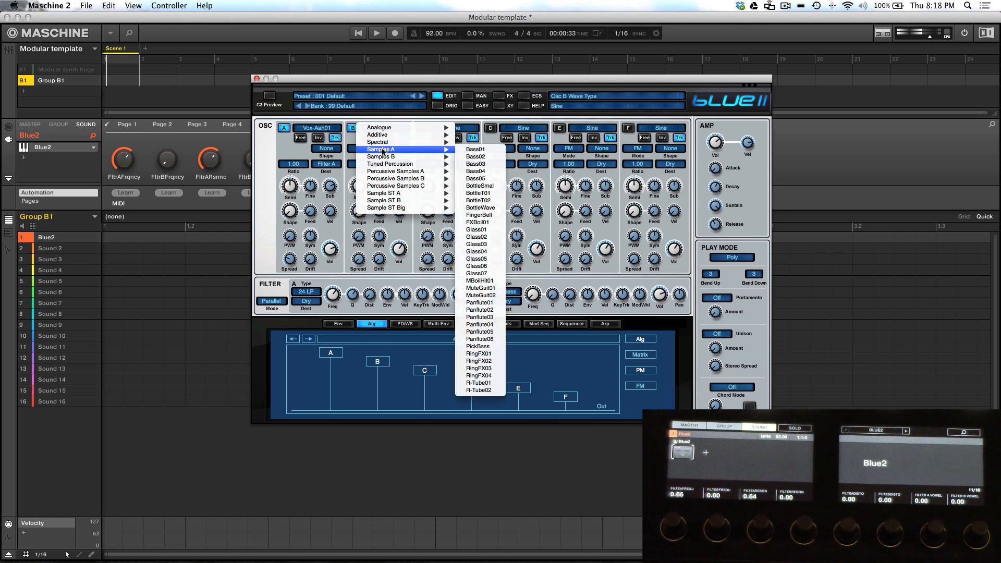
{"action": "left_click", "coordinate": [488, 186]}
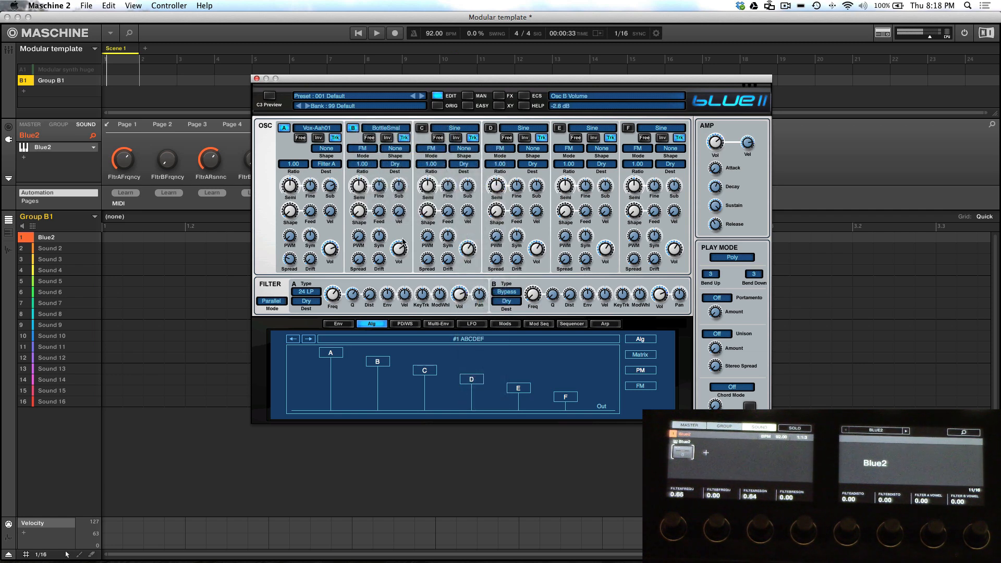
{"action": "left_click", "coordinate": [364, 165]}
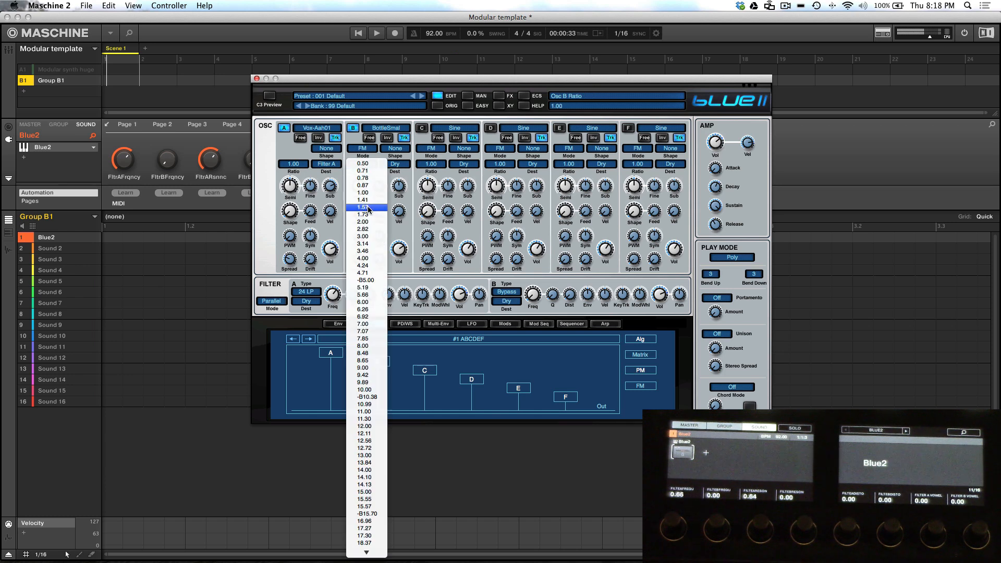
{"action": "left_click", "coordinate": [363, 179]}
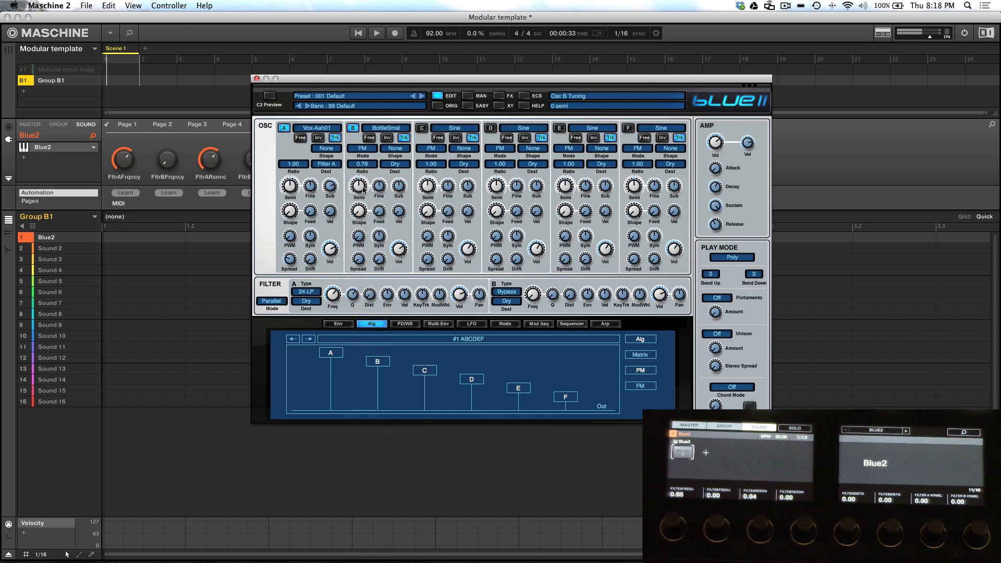
{"action": "left_click_drag", "start_coordinate": [362, 192], "coordinate": [363, 201]}
Switch to algorithm #2 AB C-F DE and enable oscillator C with the Spectral 4 waveform
{"action": "left_click", "coordinate": [308, 339]}
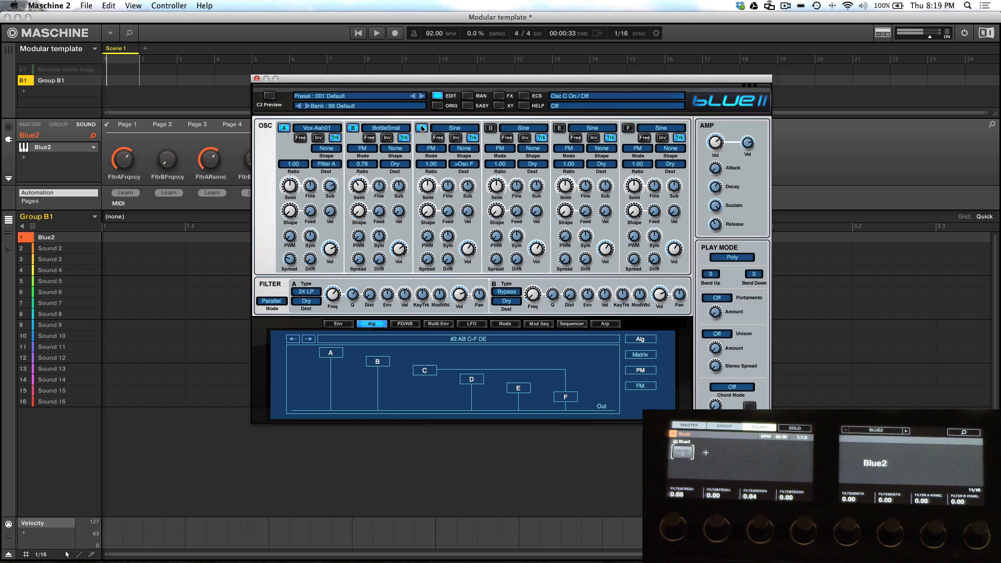
{"action": "left_click", "coordinate": [455, 128]}
{"action": "mouse_move", "coordinate": [522, 142]}
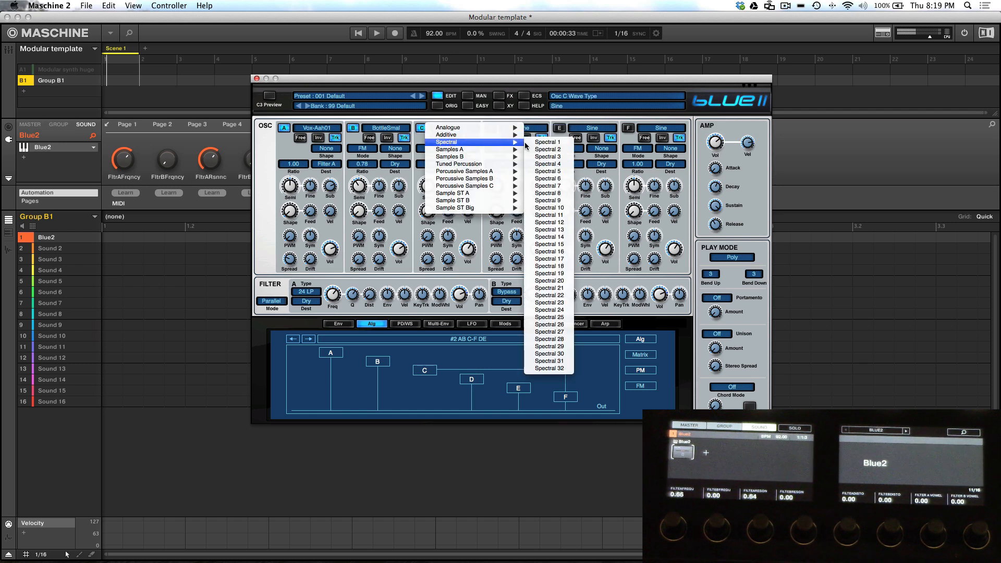
{"action": "left_click", "coordinate": [548, 164]}
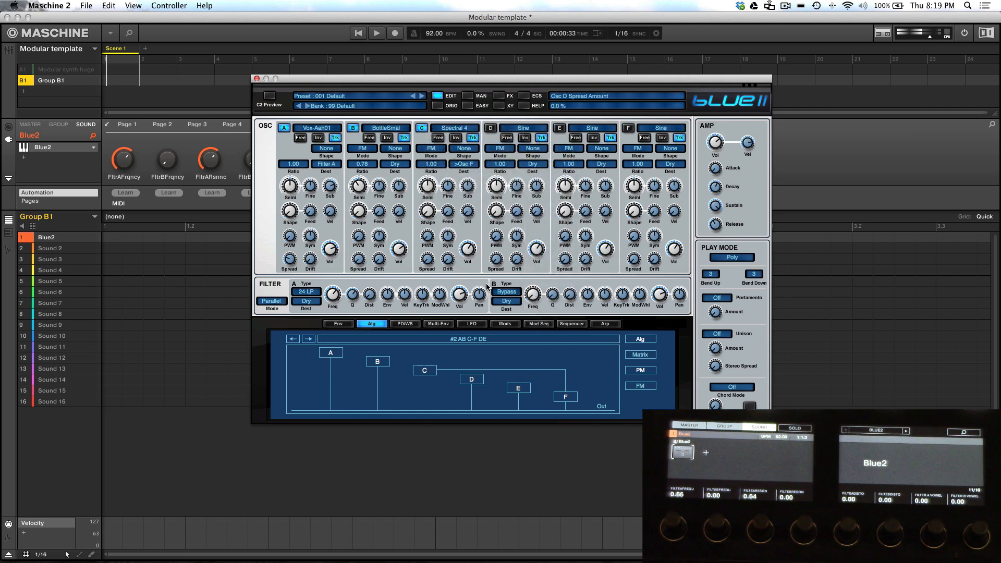
Enable oscillator F and set its waveform to the analogue Rez 1
{"action": "left_click", "coordinate": [629, 128]}
{"action": "left_click", "coordinate": [658, 131]}
{"action": "mouse_move", "coordinate": [688, 130]}
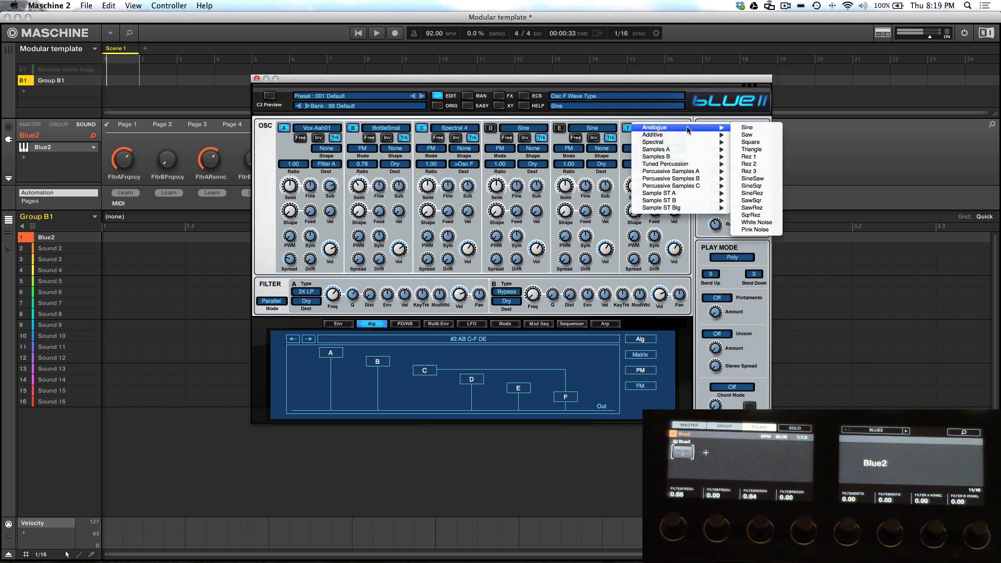
{"action": "left_click", "coordinate": [749, 156]}
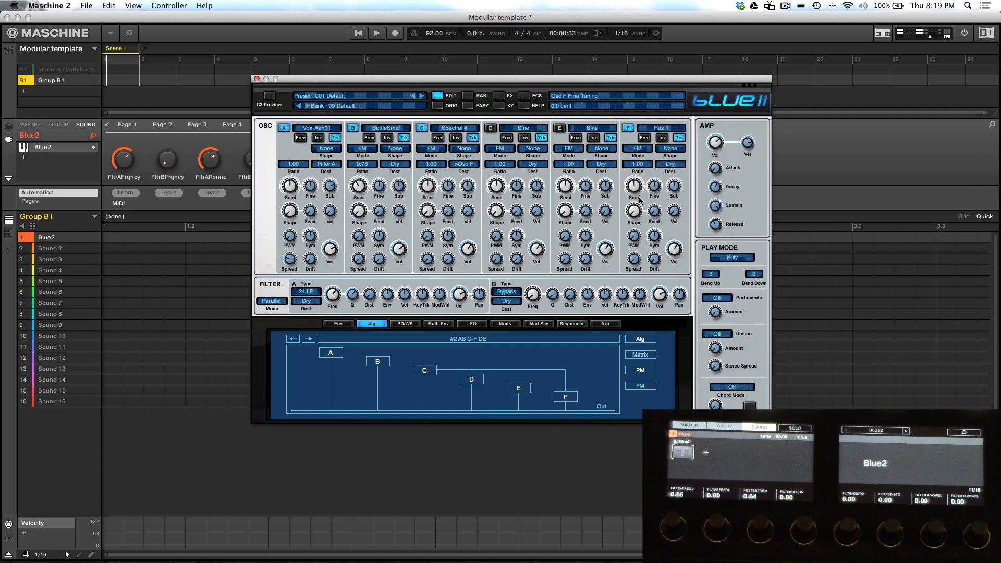
Switch on oscillator D and adjust the semitone tuning of oscillators D, C and F
{"action": "left_click_drag", "start_coordinate": [497, 192], "coordinate": [498, 180]}
{"action": "left_click", "coordinate": [491, 128]}
{"action": "left_click_drag", "start_coordinate": [496, 189], "coordinate": [496, 192]}
{"action": "left_click_drag", "start_coordinate": [499, 191], "coordinate": [499, 194]}
{"action": "left_click", "coordinate": [432, 189]}
{"action": "left_click_drag", "start_coordinate": [427, 175], "coordinate": [426, 171]}
{"action": "left_click_drag", "start_coordinate": [635, 192], "coordinate": [636, 204]}
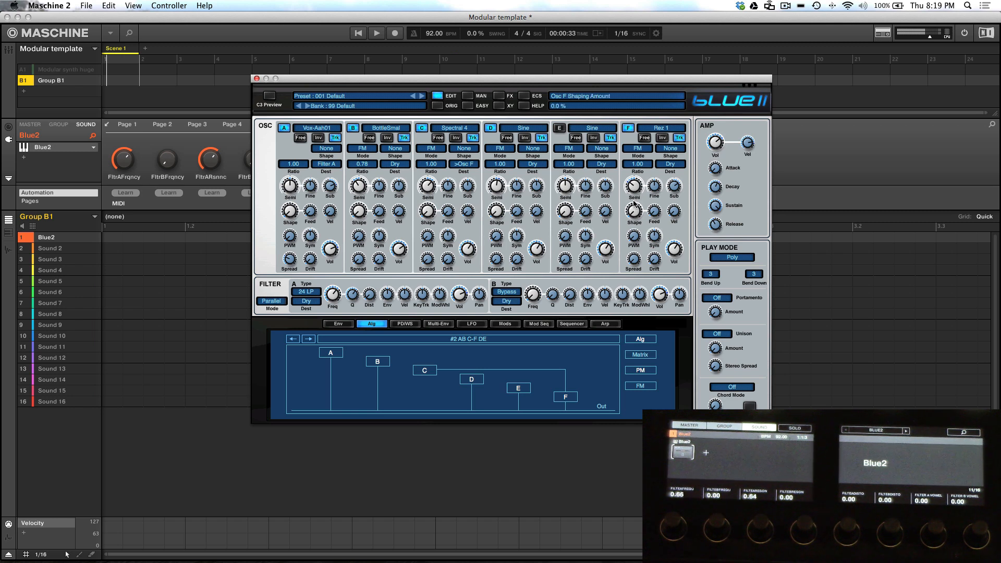
Change oscillator F's waveform to Spectral 16
{"action": "left_click", "coordinate": [649, 128]}
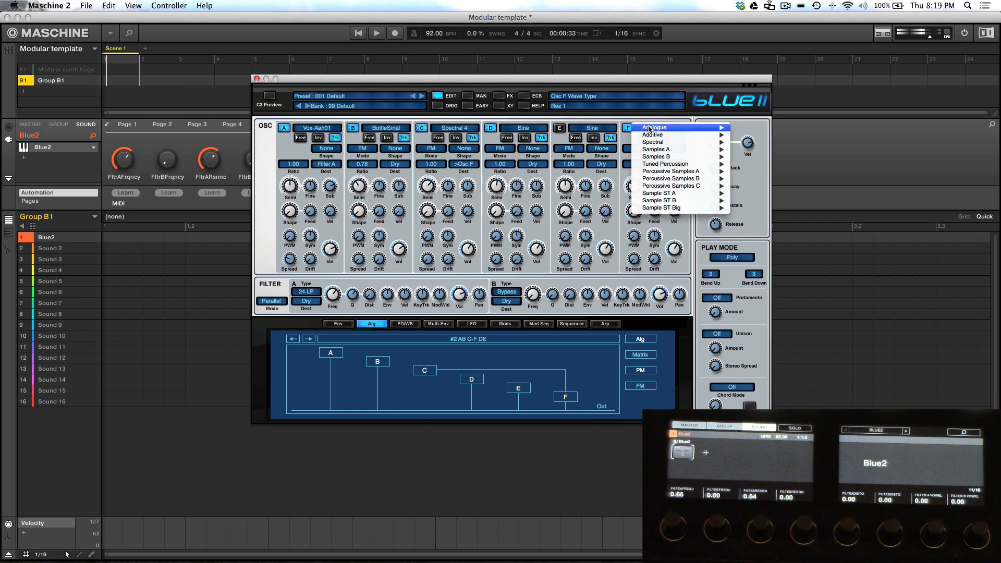
{"action": "mouse_move", "coordinate": [650, 143]}
{"action": "left_click", "coordinate": [756, 255]}
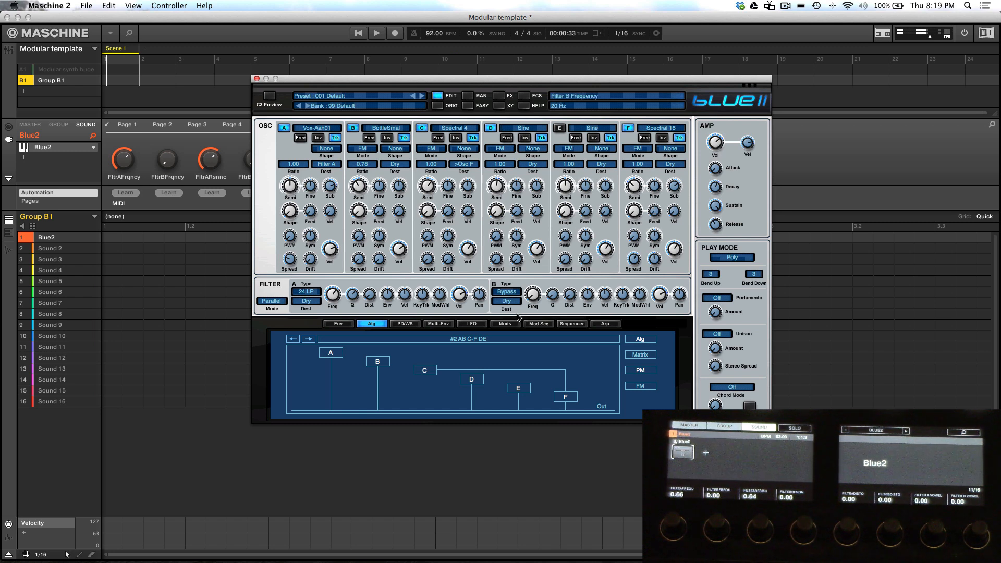
Route oscillator F's destination to Filter A and raise its shaping amount
{"action": "left_click", "coordinate": [669, 164]}
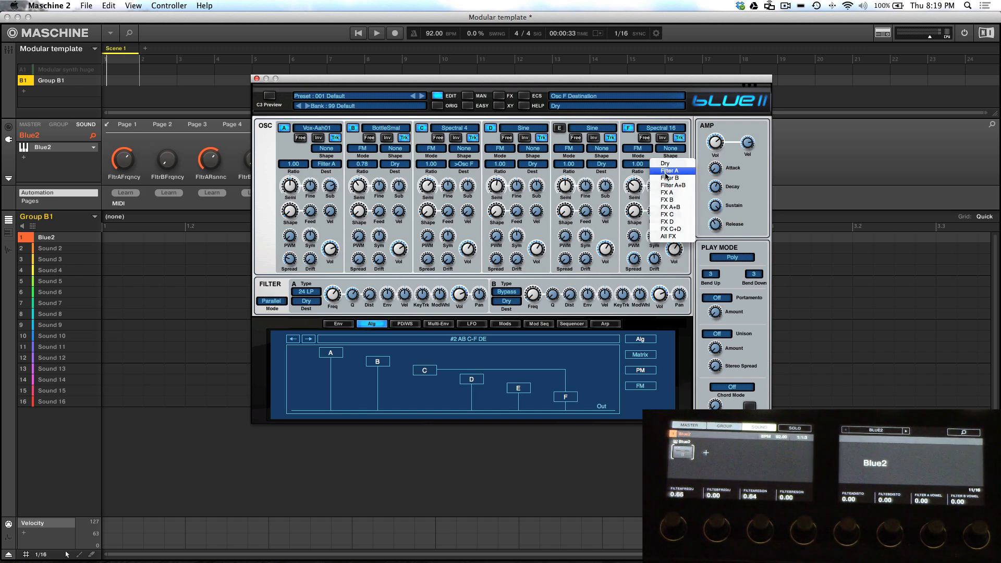
{"action": "left_click", "coordinate": [670, 170]}
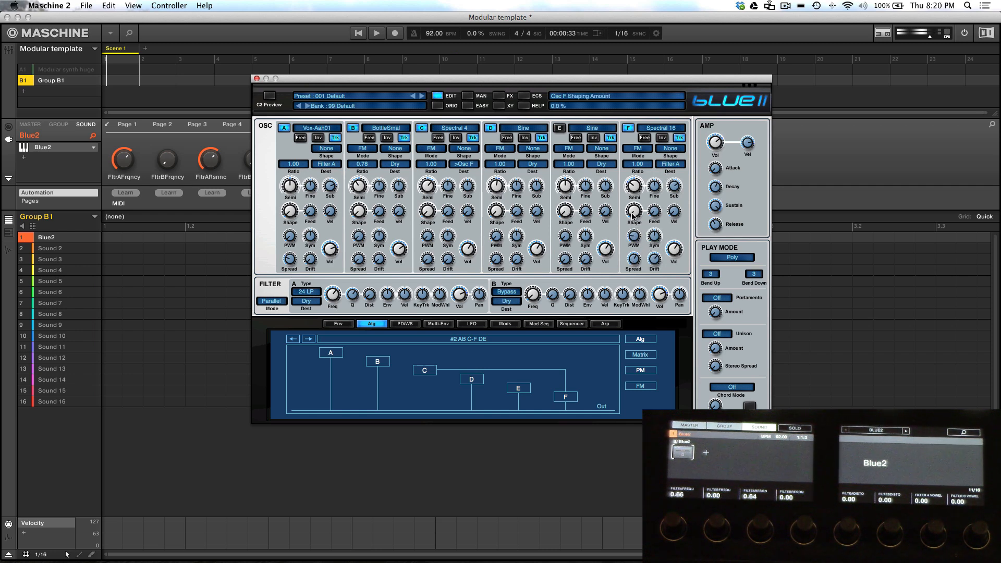
{"action": "left_click_drag", "start_coordinate": [633, 213], "coordinate": [633, 135]}
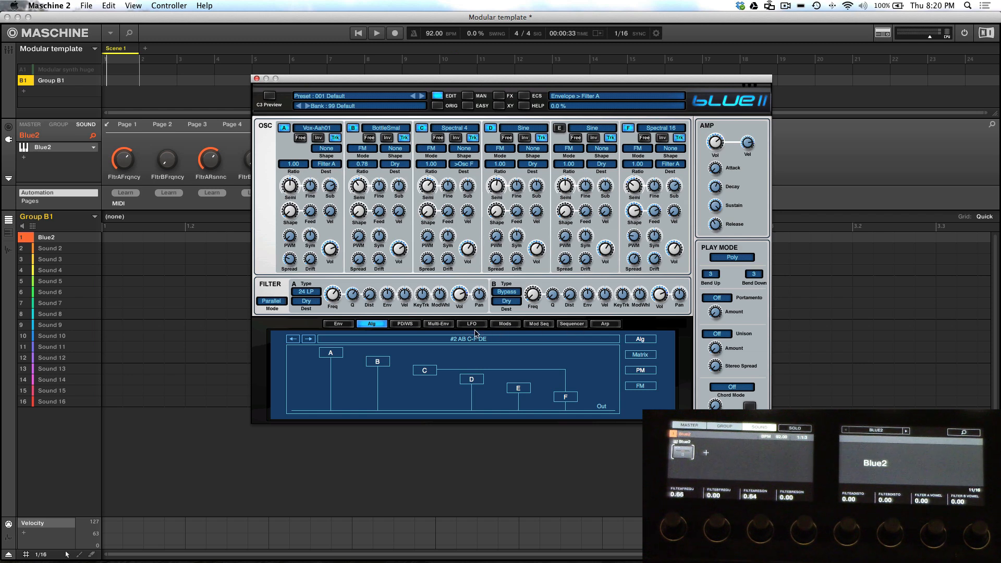
Load a Stereo Delay into effect slot FX A, and return to the oscillator page
{"action": "left_click", "coordinate": [499, 95]}
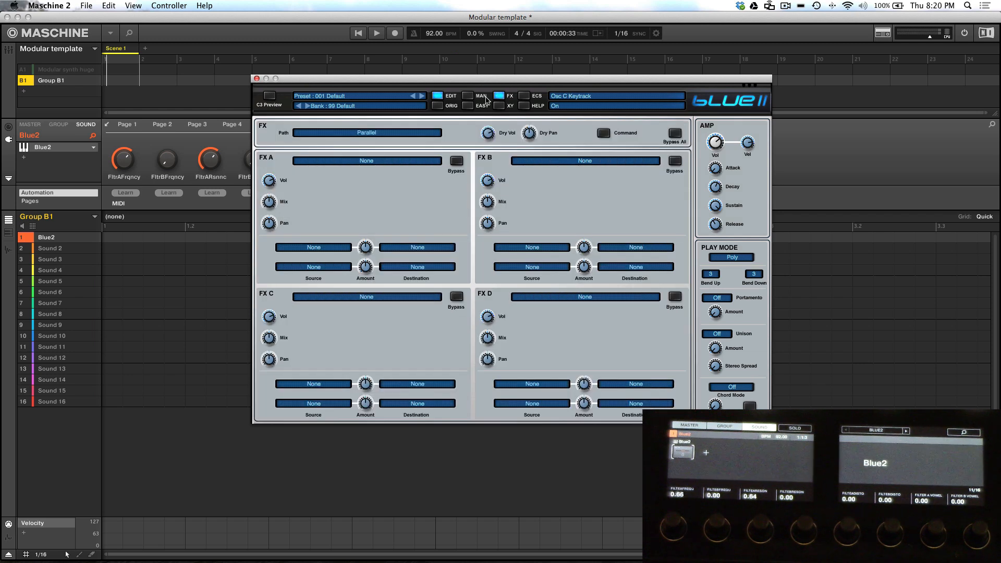
{"action": "left_click", "coordinate": [328, 162]}
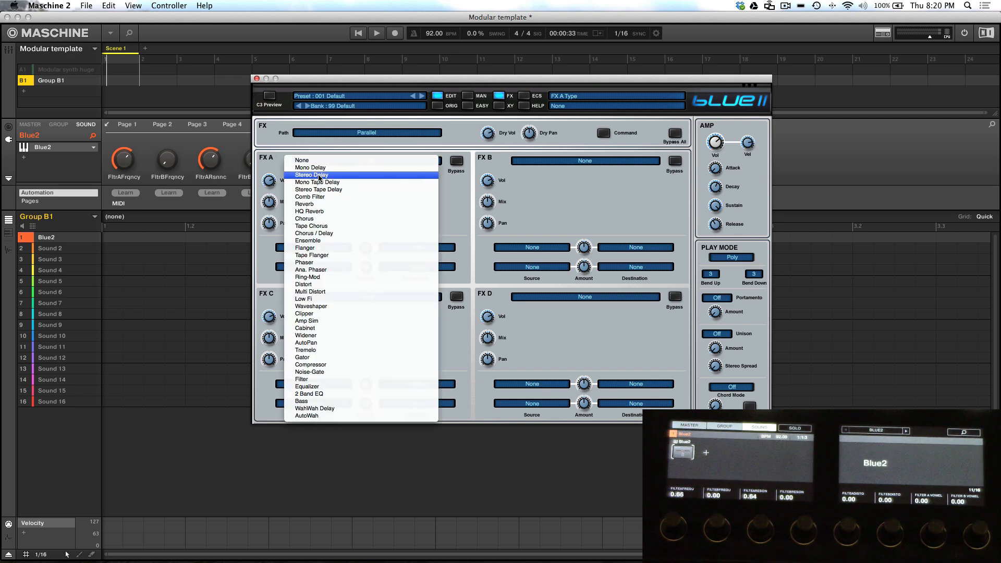
{"action": "left_click", "coordinate": [319, 176]}
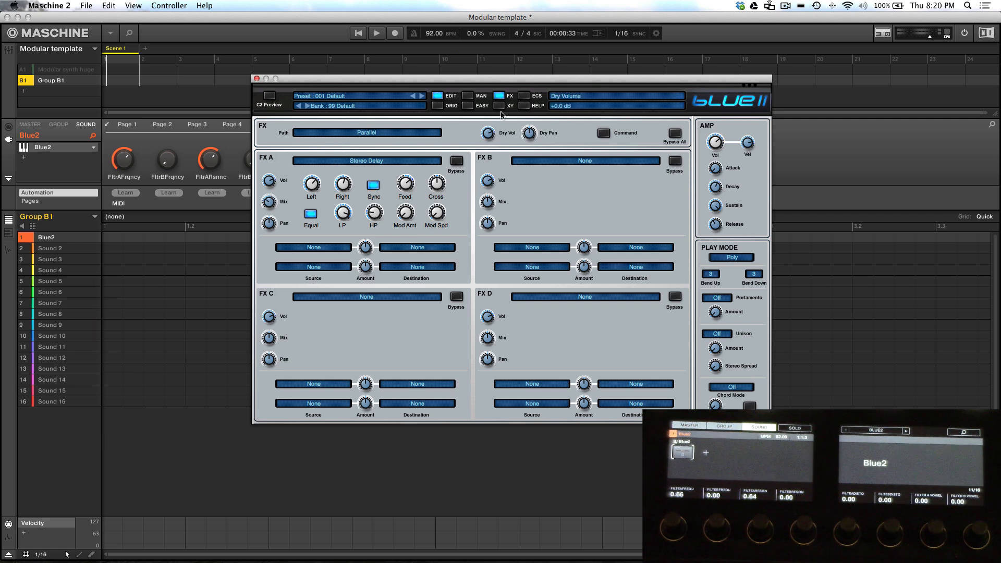
{"action": "left_click", "coordinate": [467, 97]}
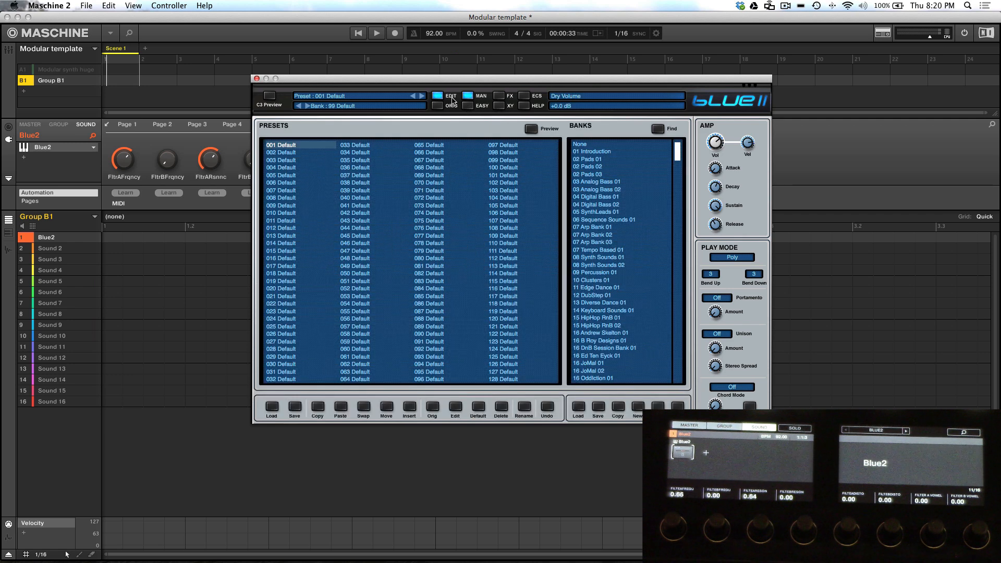
{"action": "left_click", "coordinate": [467, 97]}
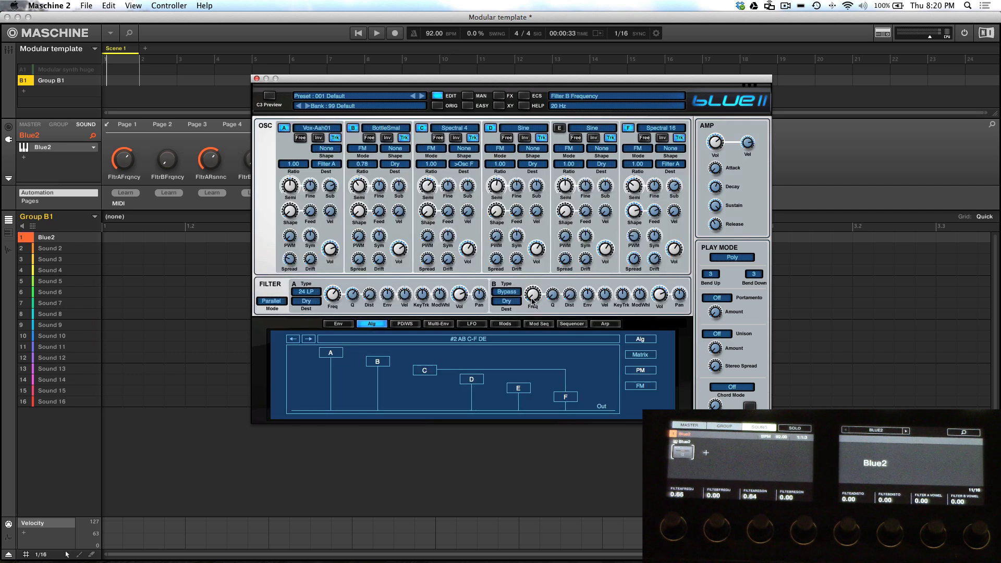
Keep Filter B's type on Bypass and set Filter A's destination to FX A
{"action": "left_click", "coordinate": [509, 296]}
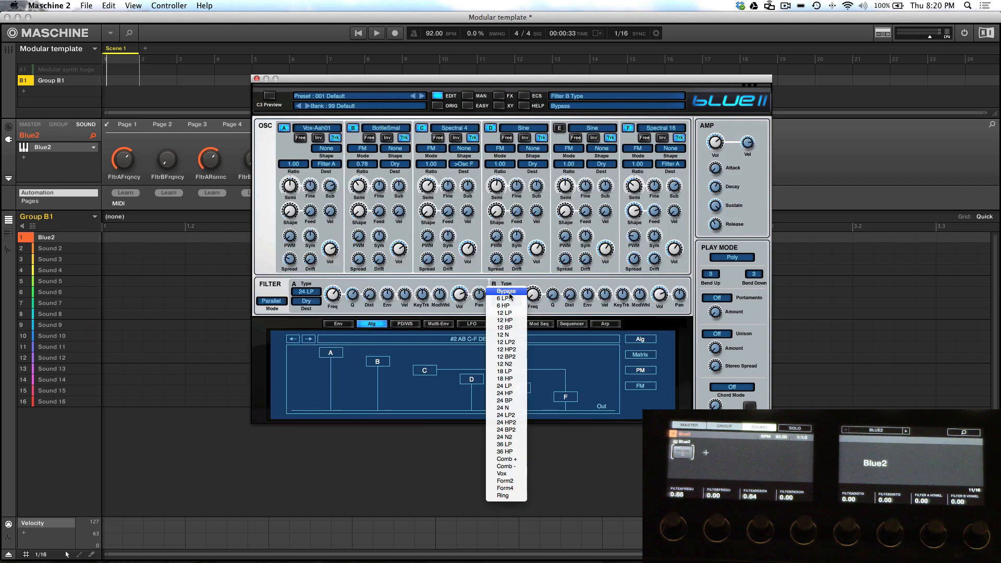
{"action": "left_click", "coordinate": [507, 292]}
{"action": "left_click", "coordinate": [305, 302]}
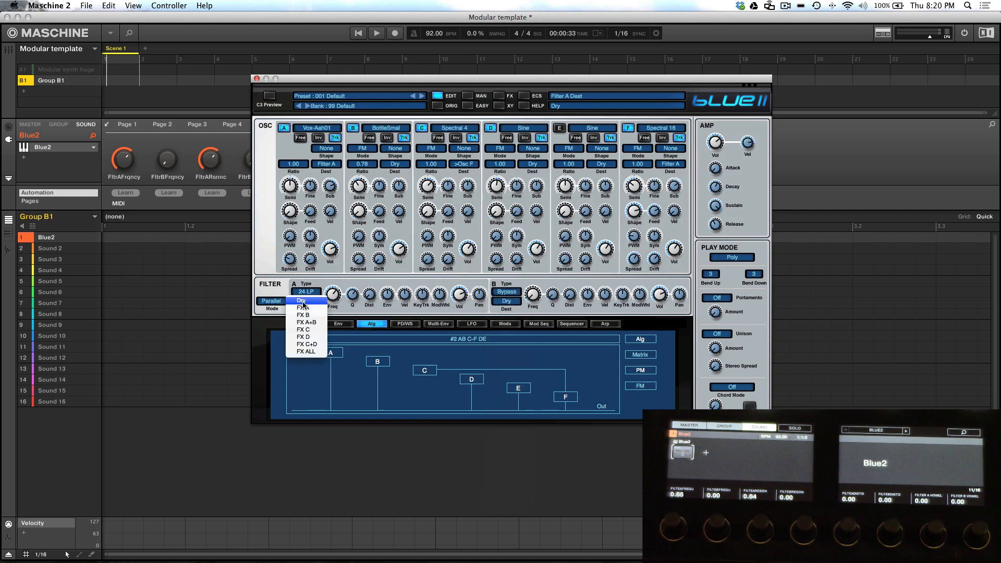
{"action": "left_click", "coordinate": [304, 307]}
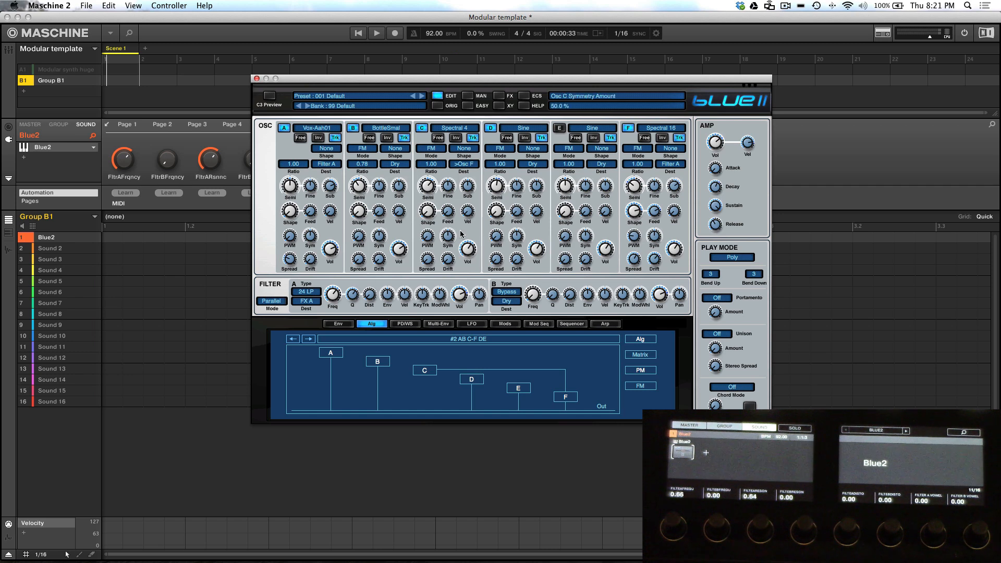
Look through the synth's FX, XY and Easy pages in turn
{"action": "left_click", "coordinate": [498, 97]}
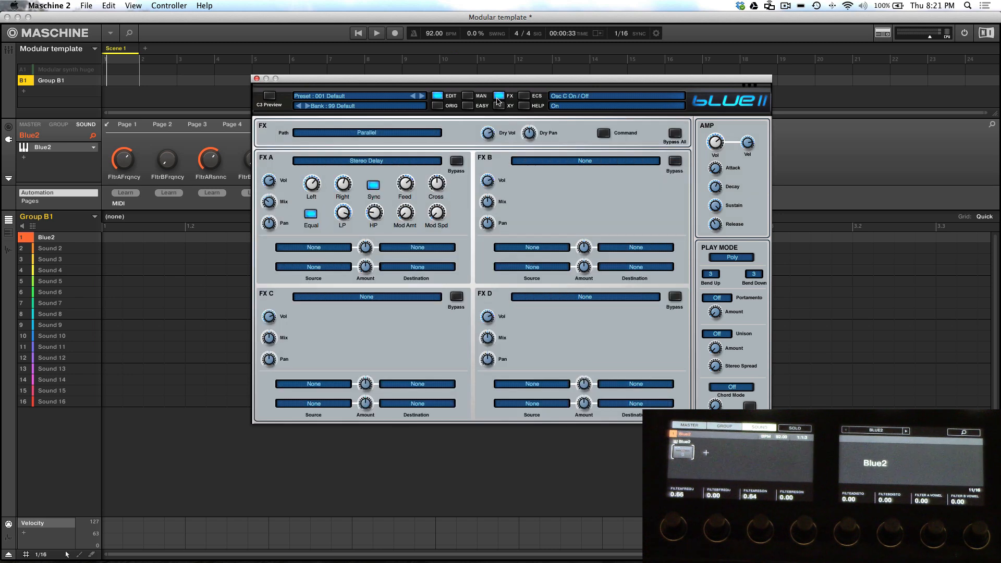
{"action": "left_click", "coordinate": [499, 105]}
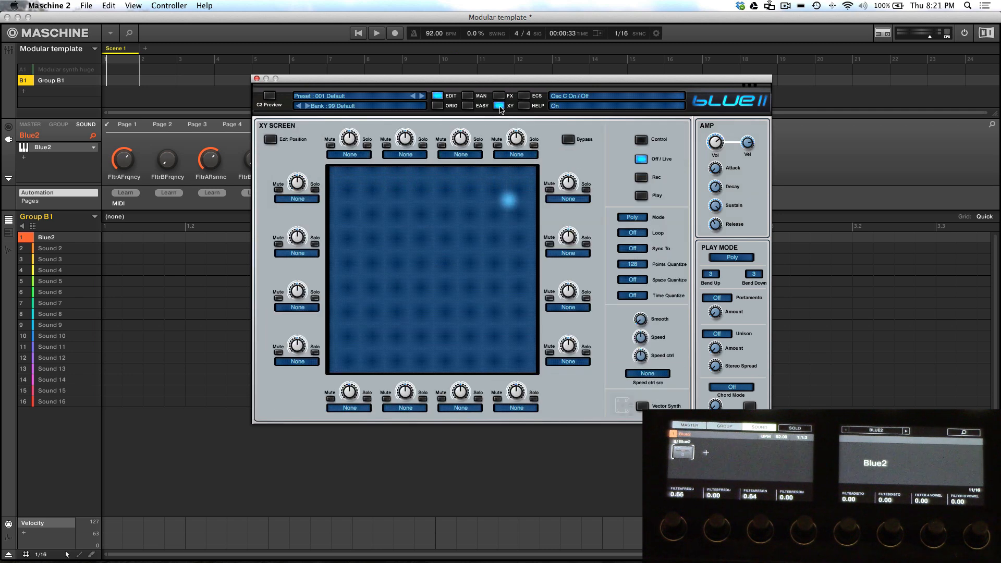
{"action": "left_click", "coordinate": [468, 106]}
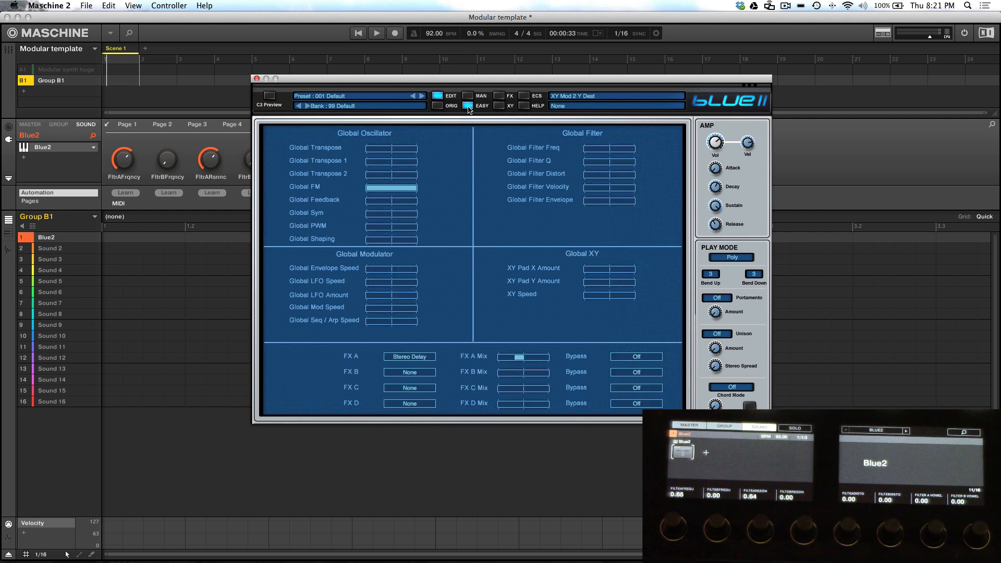
Switch back one bank to 98 examples and return to the oscillator page
{"action": "left_click", "coordinate": [319, 96]}
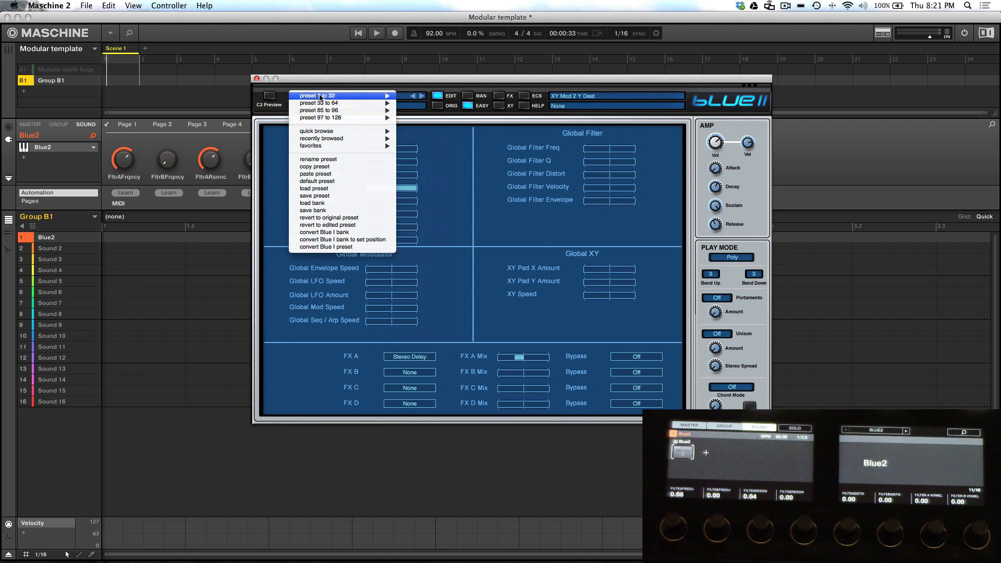
{"action": "left_click", "coordinate": [282, 109]}
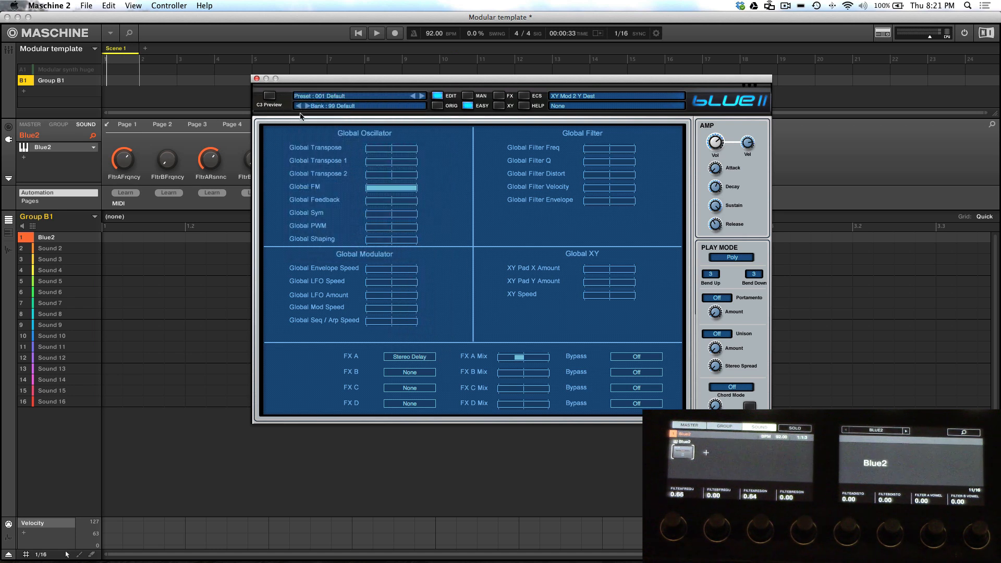
{"action": "left_click", "coordinate": [298, 106]}
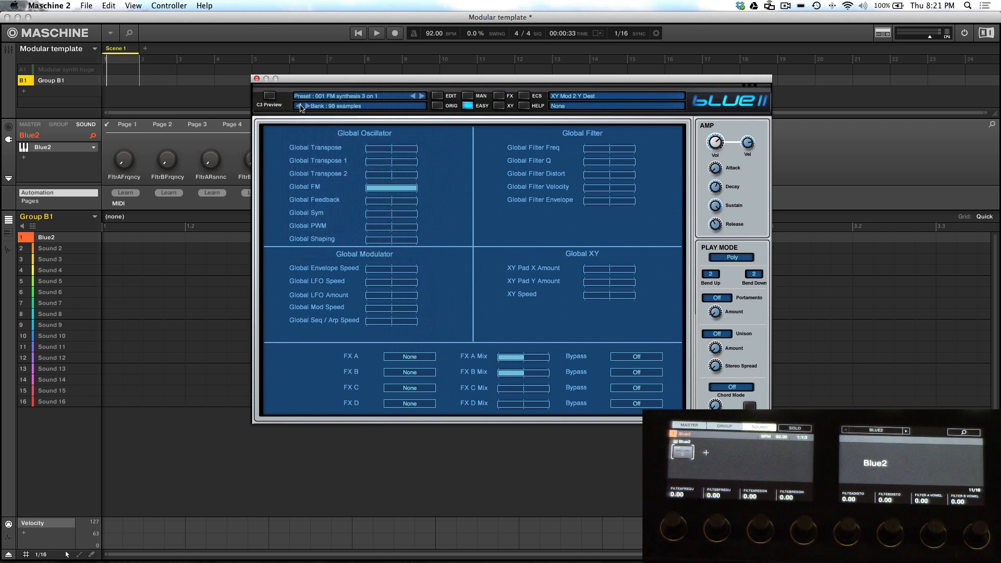
{"action": "left_click", "coordinate": [466, 107]}
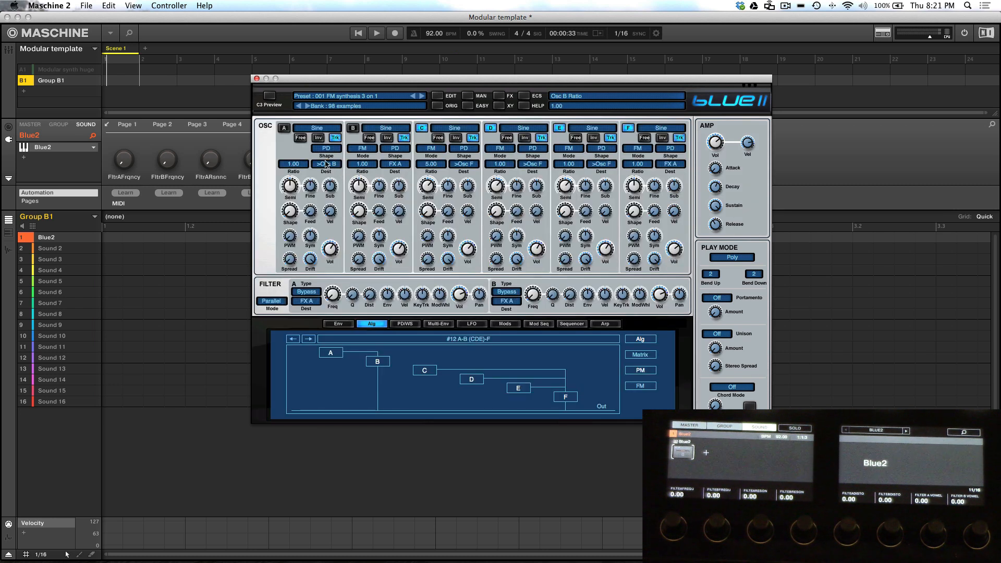
Browse the additive and percussive sample waveforms available for oscillator A without choosing one
{"action": "left_click", "coordinate": [310, 128]}
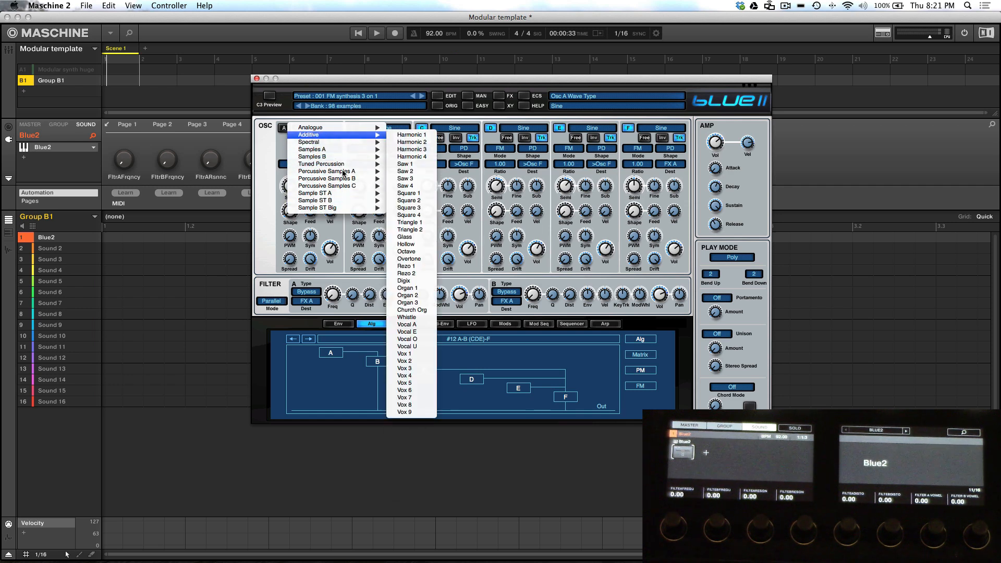
{"action": "mouse_move", "coordinate": [344, 186]}
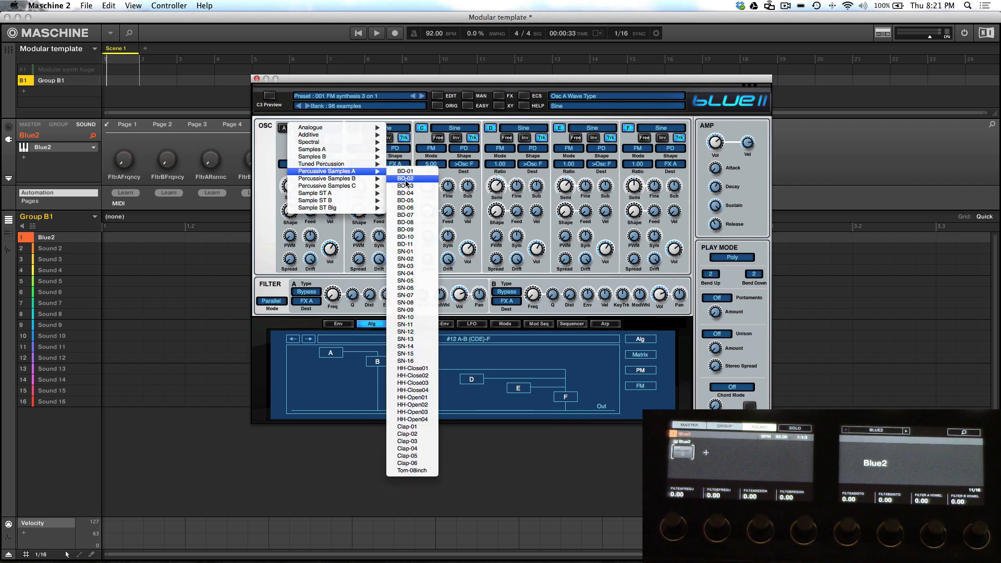
{"action": "left_click", "coordinate": [378, 102]}
Load preset 5 PD GraveyardBell-Odd from the 16 Oddiction 01 bank using quick browse
{"action": "left_click", "coordinate": [376, 98]}
{"action": "mouse_move", "coordinate": [354, 111]}
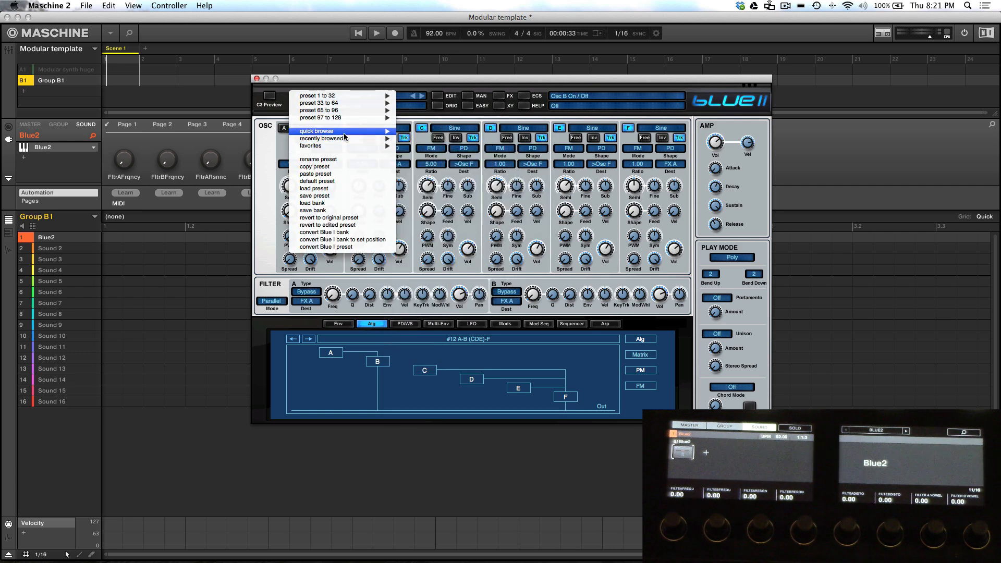
{"action": "mouse_move", "coordinate": [396, 134]}
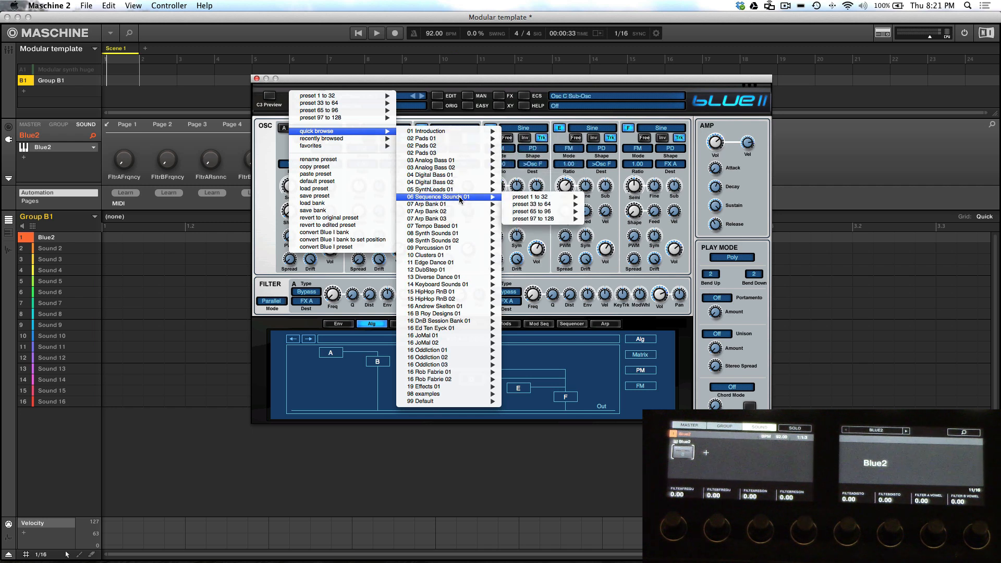
{"action": "mouse_move", "coordinate": [444, 294]}
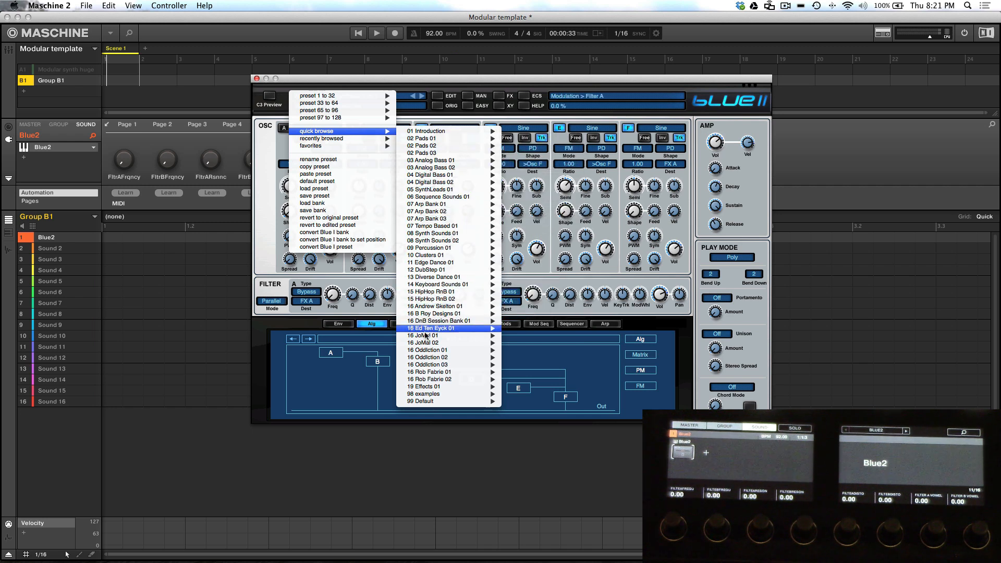
{"action": "mouse_move", "coordinate": [430, 351]}
{"action": "mouse_move", "coordinate": [540, 357]}
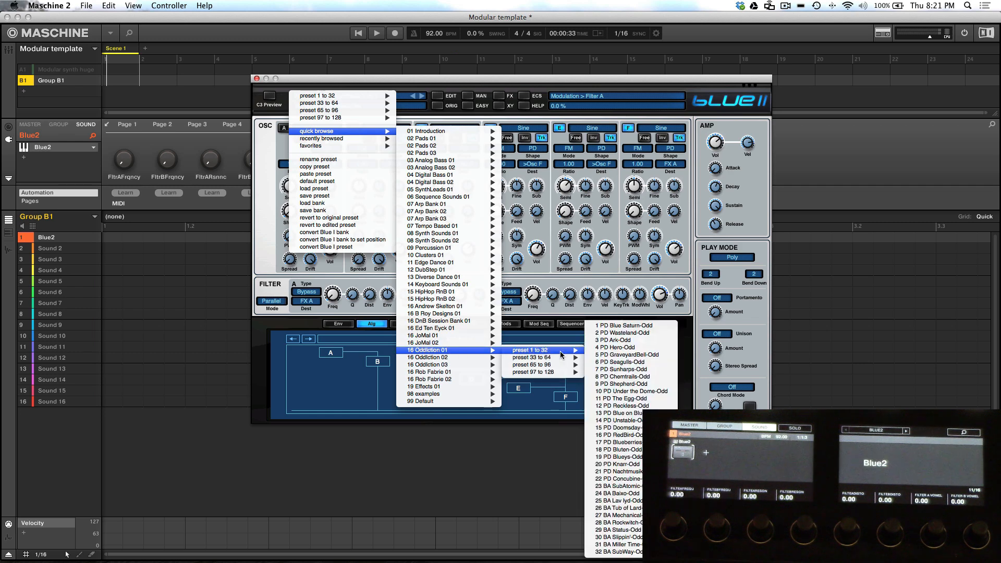
{"action": "left_click", "coordinate": [599, 357]}
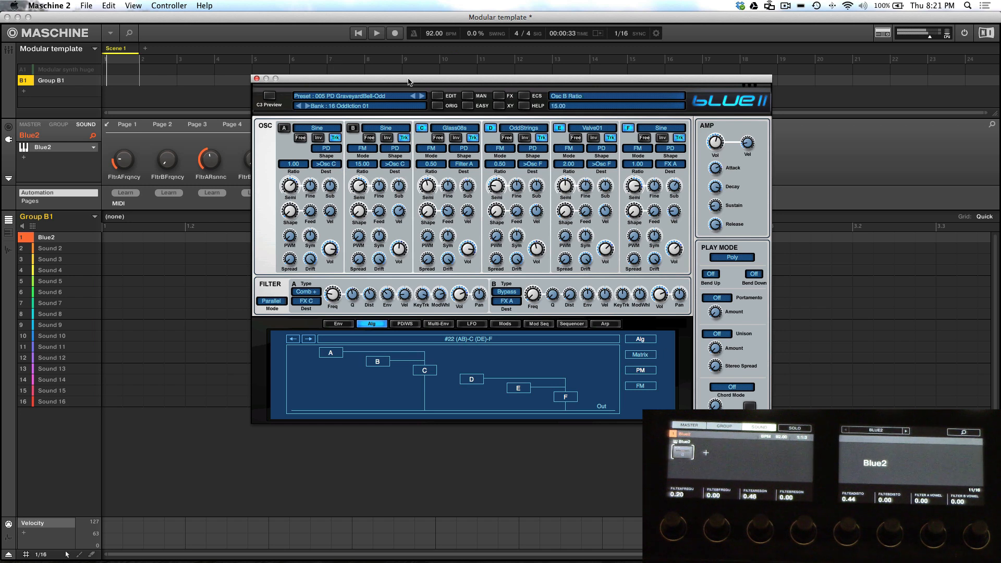
Audition the following presets of the bank one by one, from 006 PD Seagulls-Odd through preset 12
{"action": "left_click", "coordinate": [422, 96]}
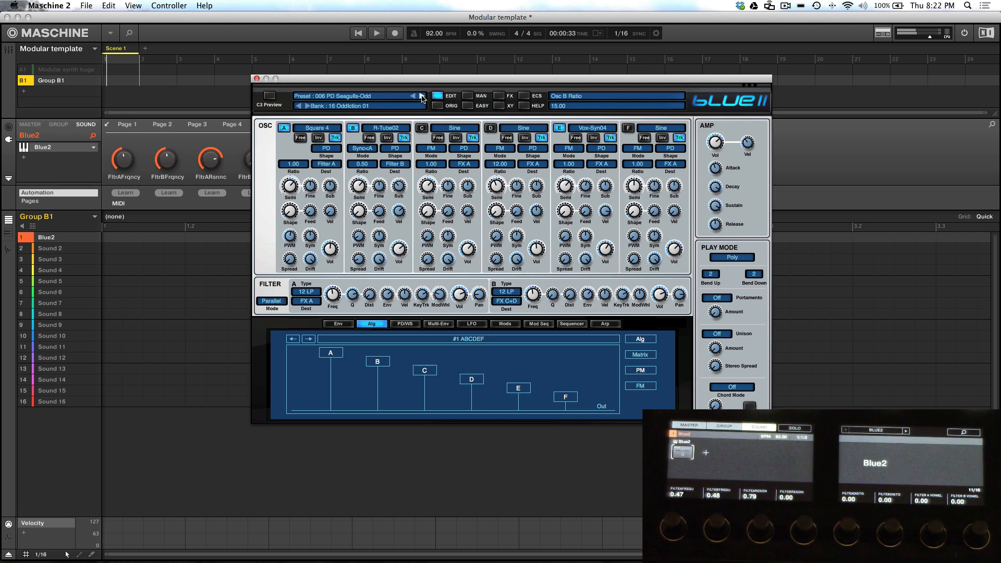
{"action": "left_click", "coordinate": [421, 97]}
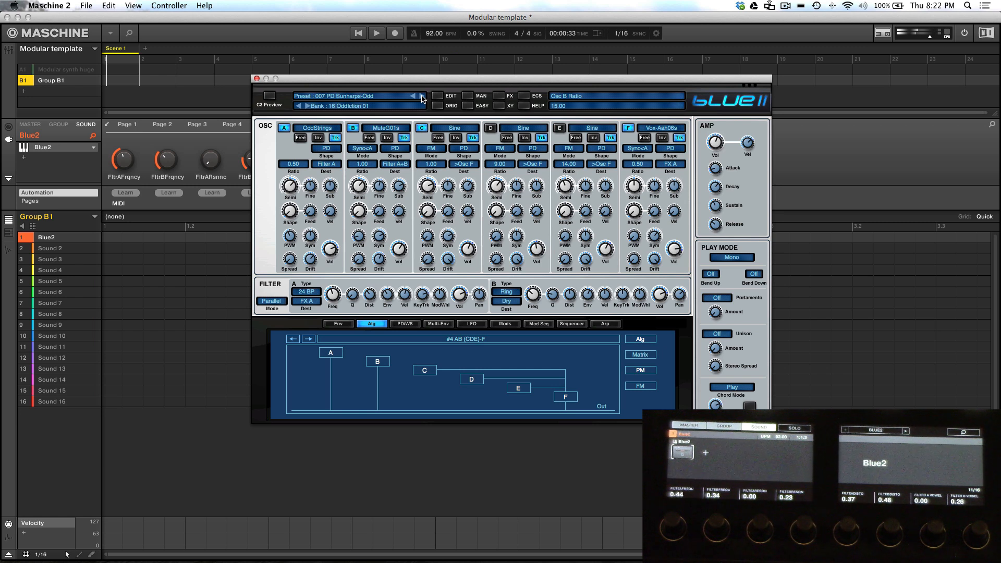
{"action": "left_click", "coordinate": [422, 97]}
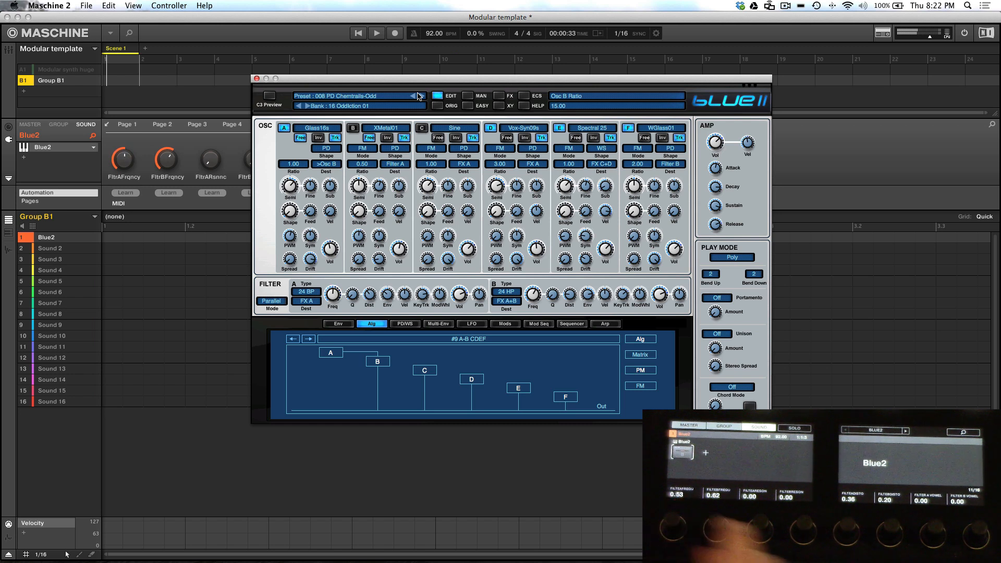
{"action": "left_click", "coordinate": [419, 96]}
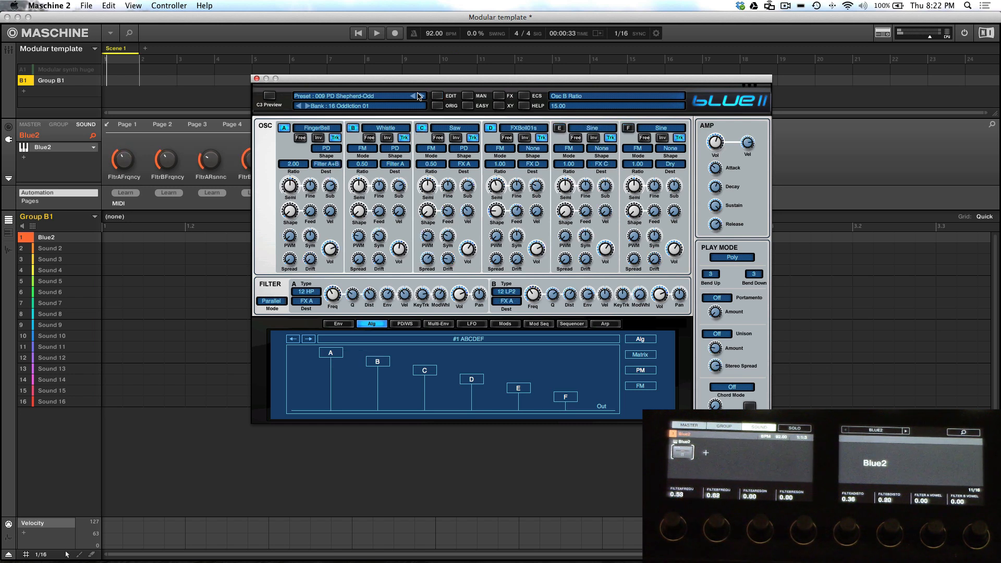
{"action": "left_click", "coordinate": [419, 95]}
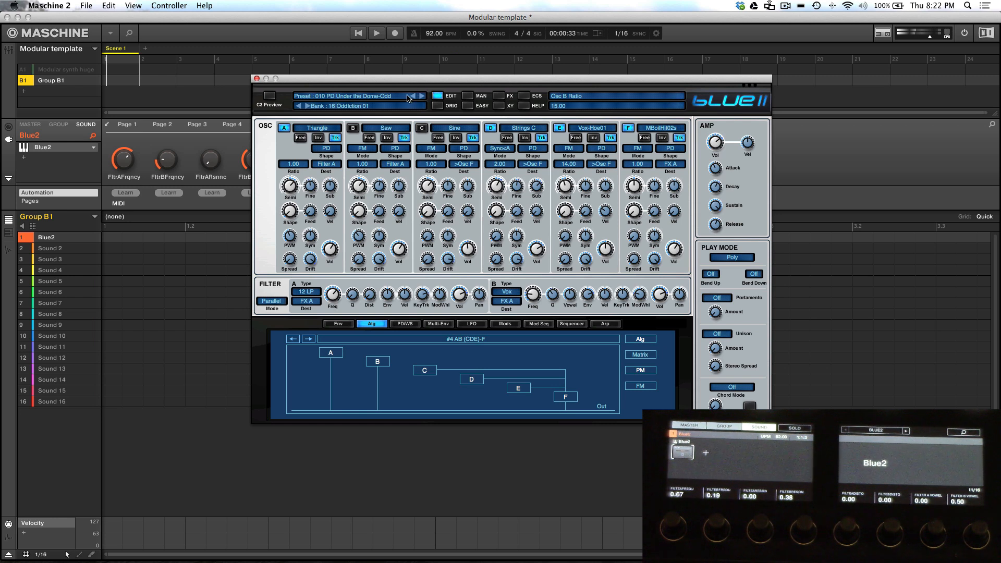
{"action": "left_click", "coordinate": [422, 97]}
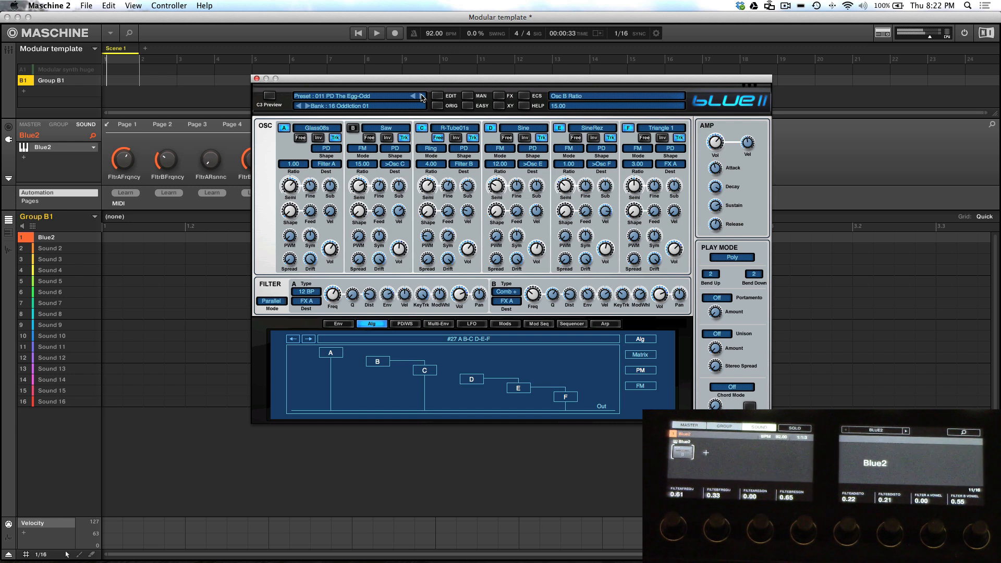
{"action": "left_click", "coordinate": [422, 96]}
Load preset 4 BLUE DubHard ChordArp from the 12 DubStep 01 bank using quick browse
{"action": "left_click", "coordinate": [383, 98]}
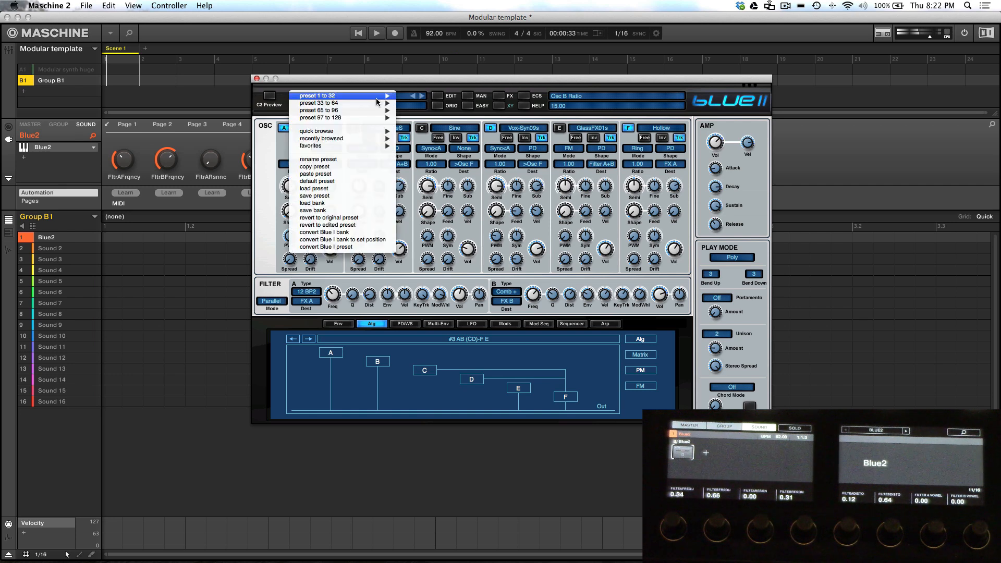
{"action": "mouse_move", "coordinate": [358, 131]}
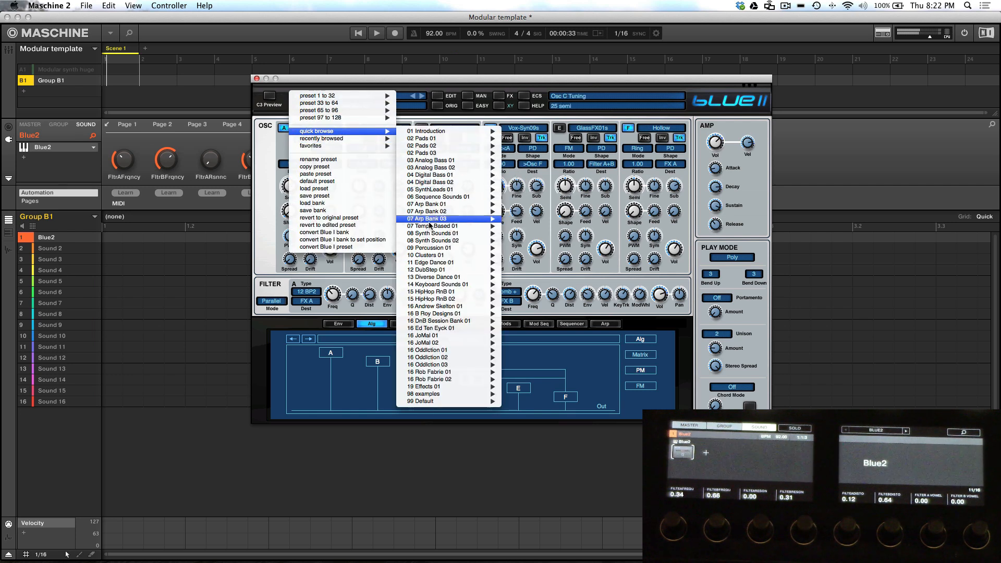
{"action": "mouse_move", "coordinate": [429, 284]}
{"action": "mouse_move", "coordinate": [541, 271]}
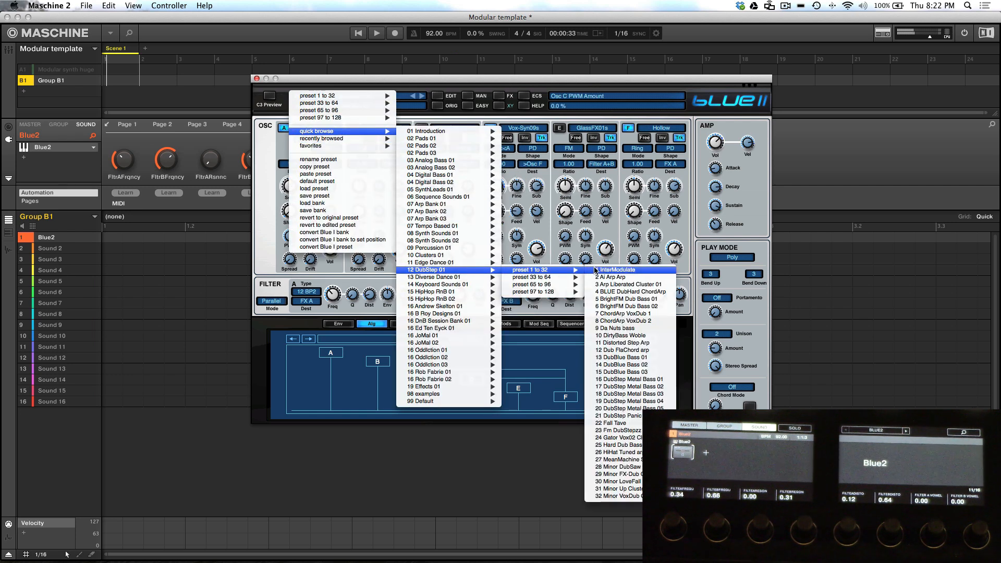
{"action": "left_click", "coordinate": [615, 292]}
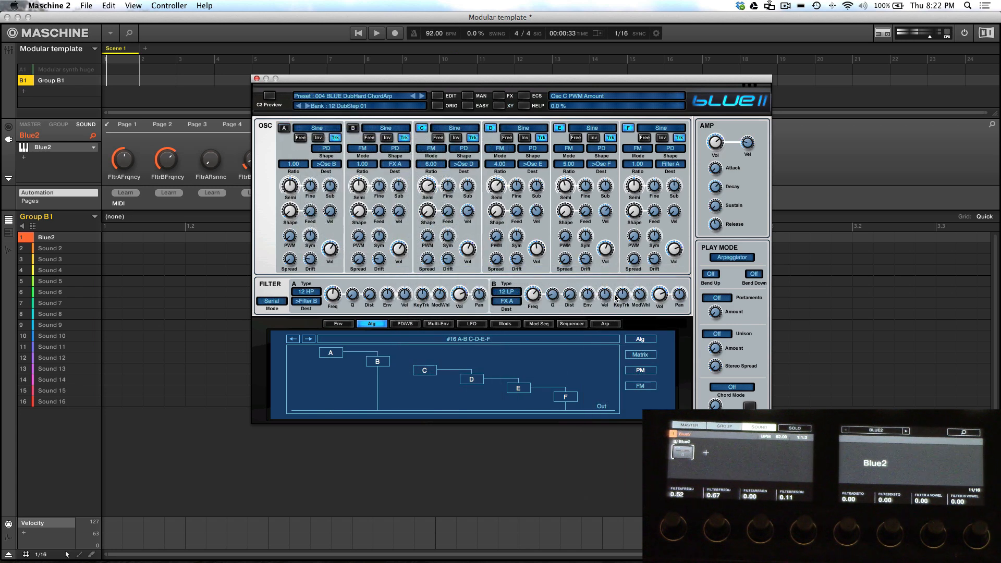
Audition the following presets of the 12 DubStep 01 bank one by one, up to 009 Da Nuts bass
{"action": "left_click", "coordinate": [422, 97]}
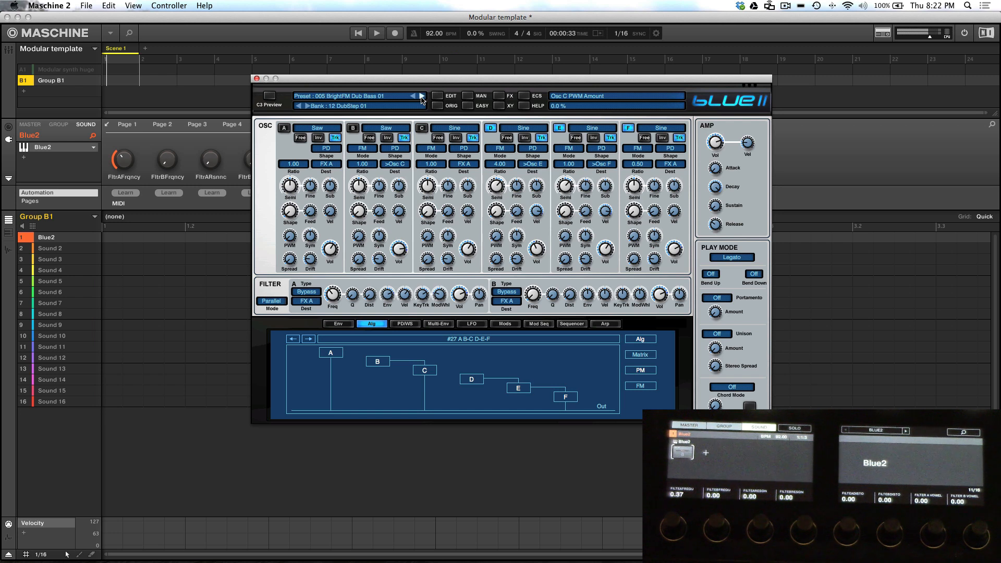
{"action": "left_click", "coordinate": [422, 96]}
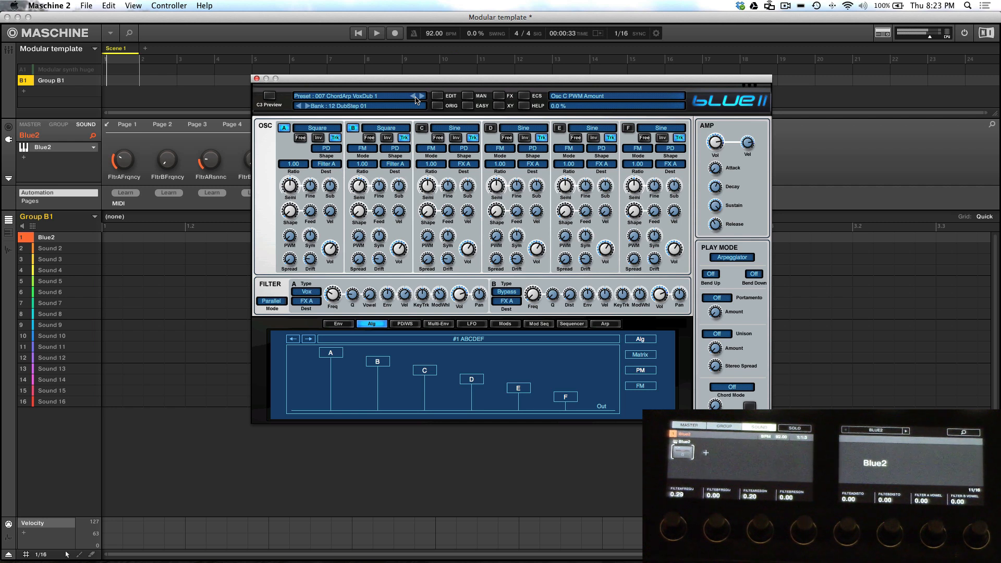
{"action": "left_click", "coordinate": [419, 97]}
{"action": "left_click", "coordinate": [418, 98]}
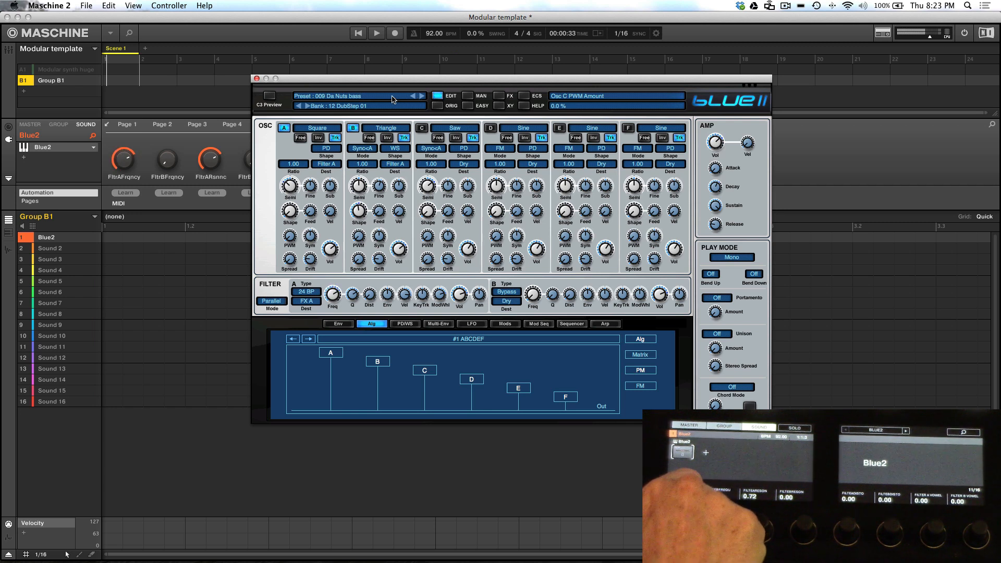
Load preset 7 Davids Harp Chime 3 from the 08 Synth Sounds 02 bank using quick browse
{"action": "left_click", "coordinate": [392, 99]}
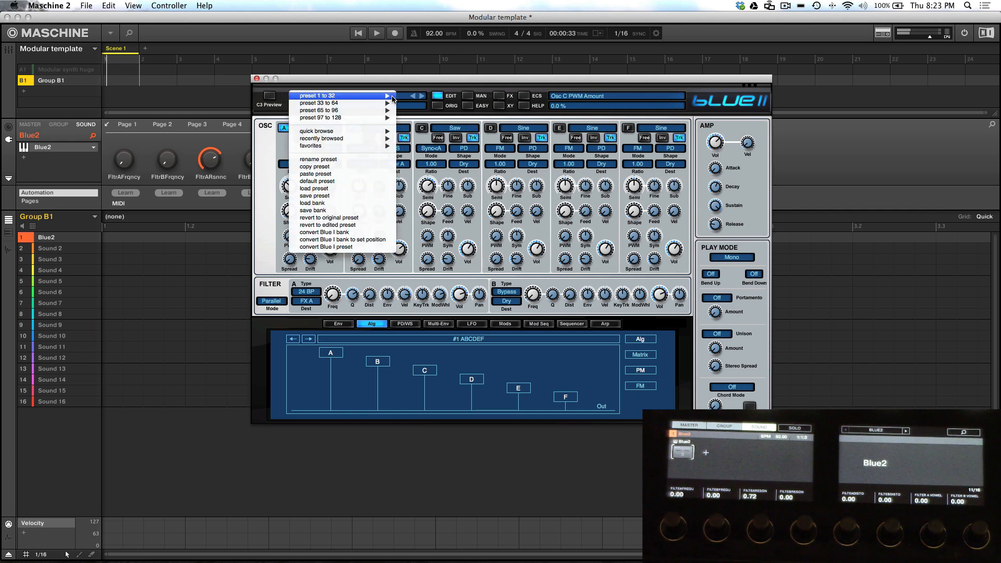
{"action": "mouse_move", "coordinate": [375, 131]}
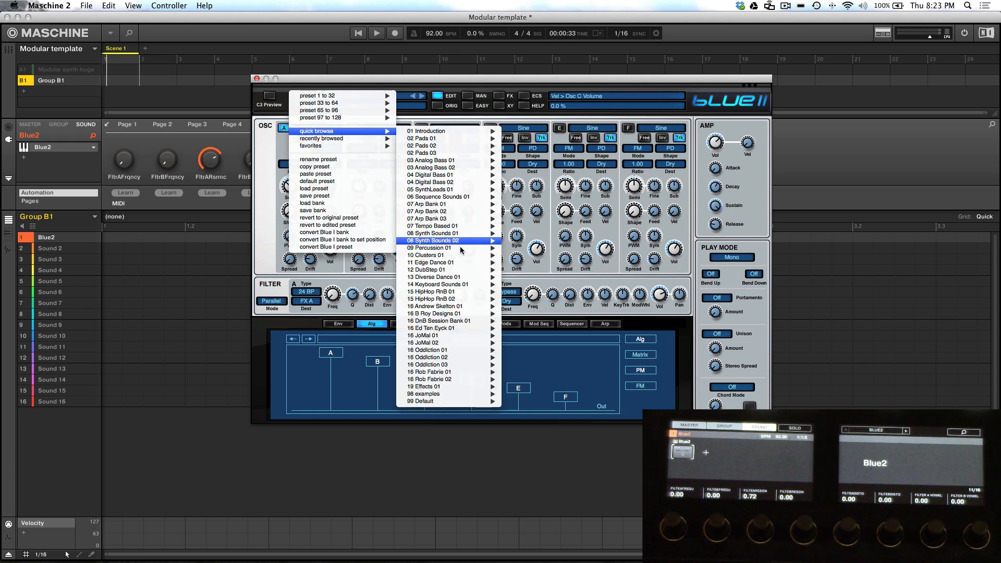
{"action": "mouse_move", "coordinate": [470, 241]}
{"action": "mouse_move", "coordinate": [533, 248]}
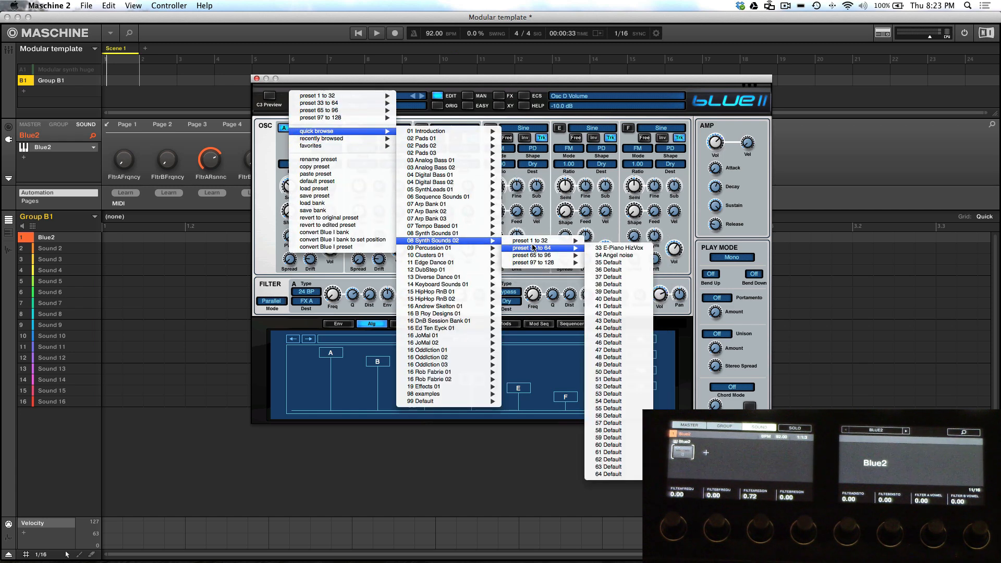
{"action": "left_click", "coordinate": [621, 292]}
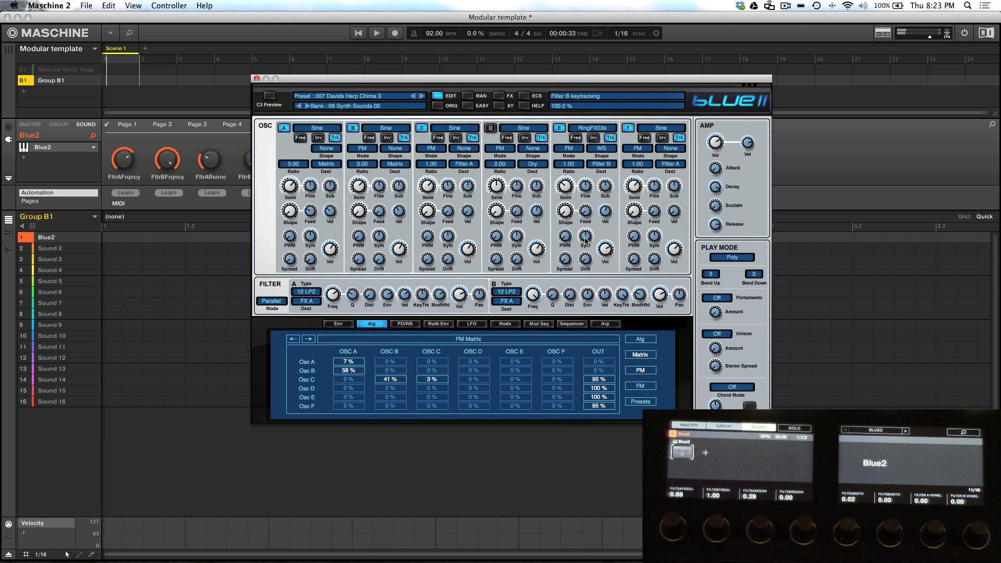
Audition the following presets up to 011 Davids Harp, setting oscillator A's sub-oscillator to Square -11.2 dB on 009 Davids Harp Choir 2
{"action": "left_click", "coordinate": [422, 96]}
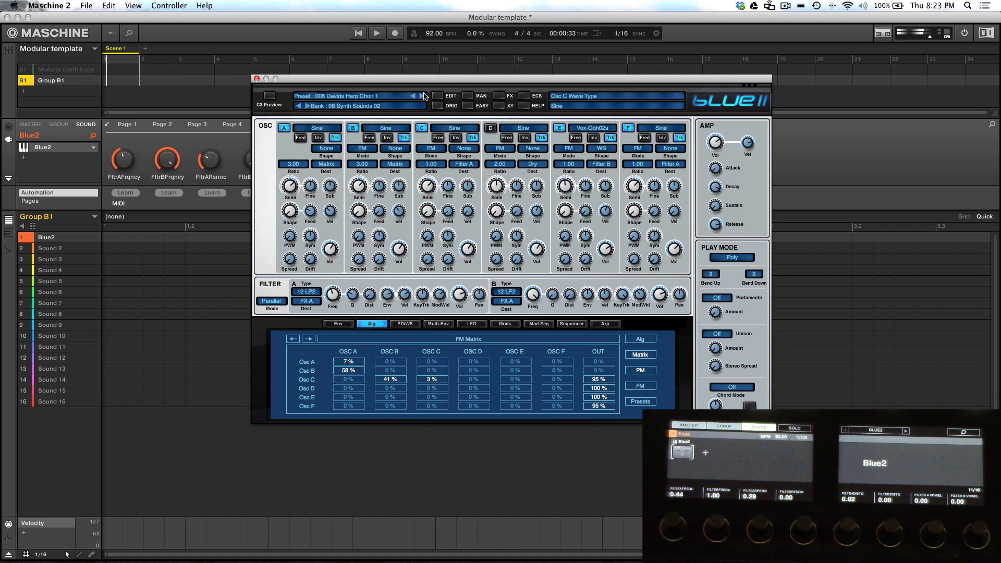
{"action": "left_click", "coordinate": [422, 96]}
{"action": "left_click_drag", "start_coordinate": [330, 187], "coordinate": [330, 150]}
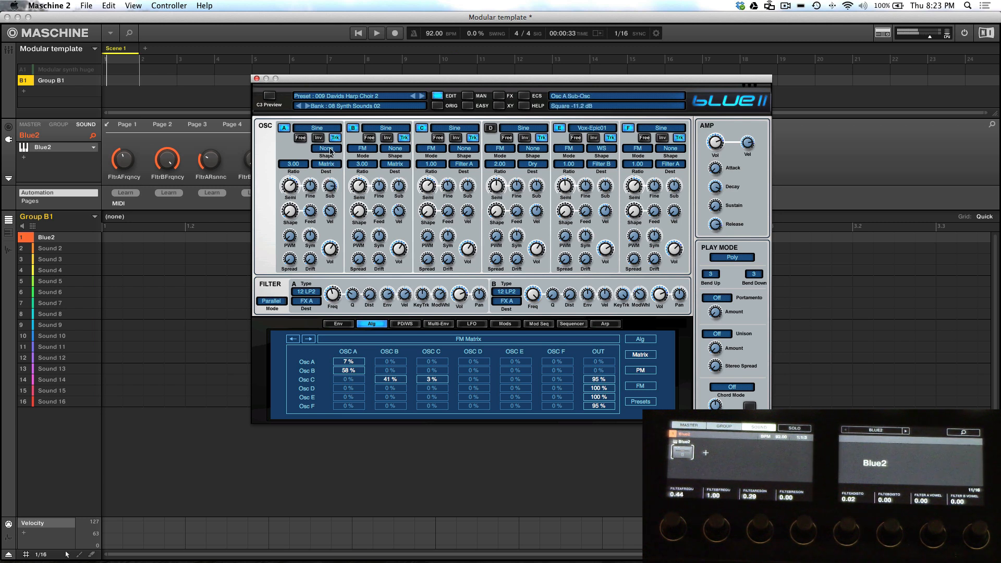
{"action": "left_click", "coordinate": [422, 96]}
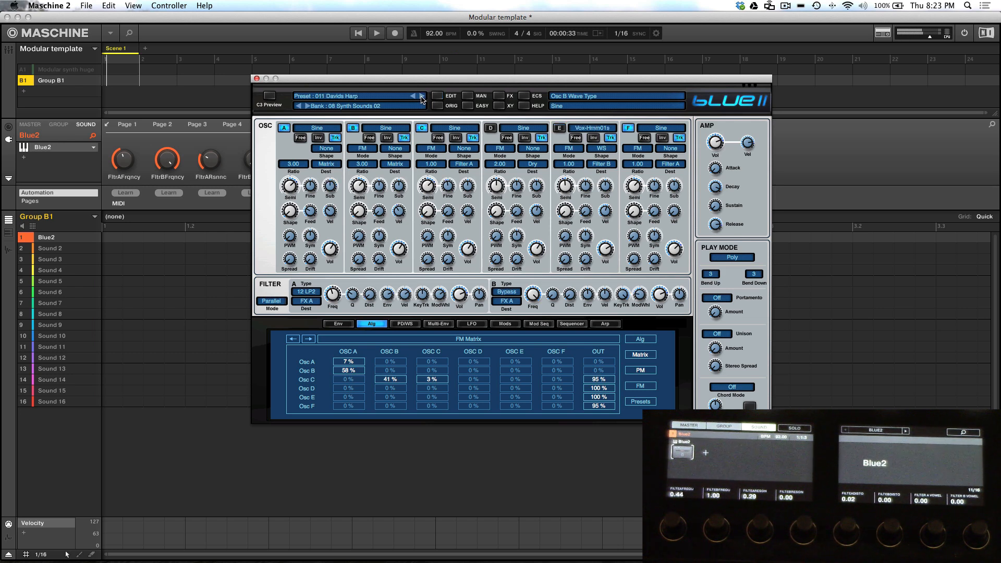
Load preset 14 Enzyme Bass from the 04 Digital Bass 01 bank using quick browse
{"action": "left_click", "coordinate": [392, 101]}
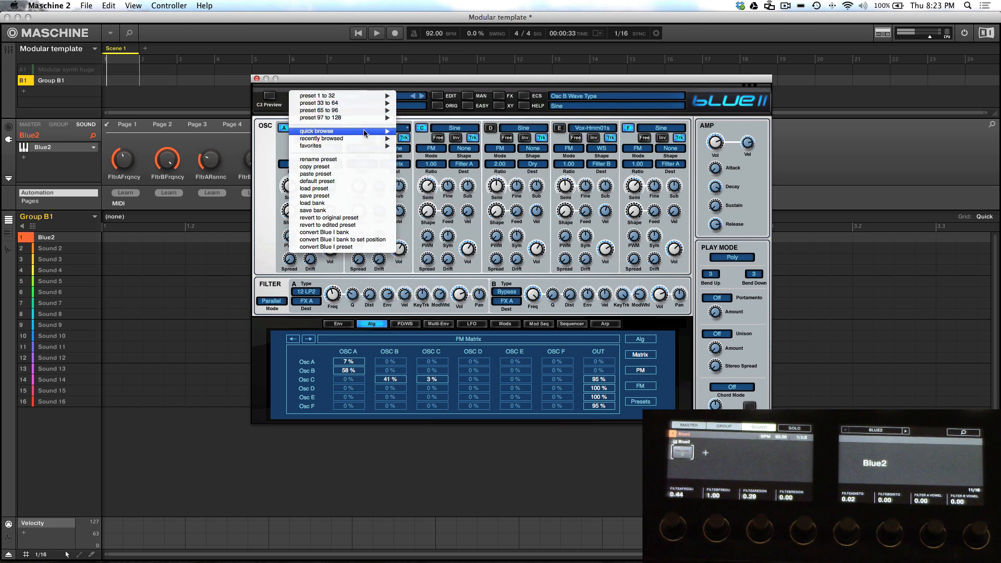
{"action": "mouse_move", "coordinate": [371, 130]}
{"action": "mouse_move", "coordinate": [451, 175]}
{"action": "mouse_move", "coordinate": [531, 175]}
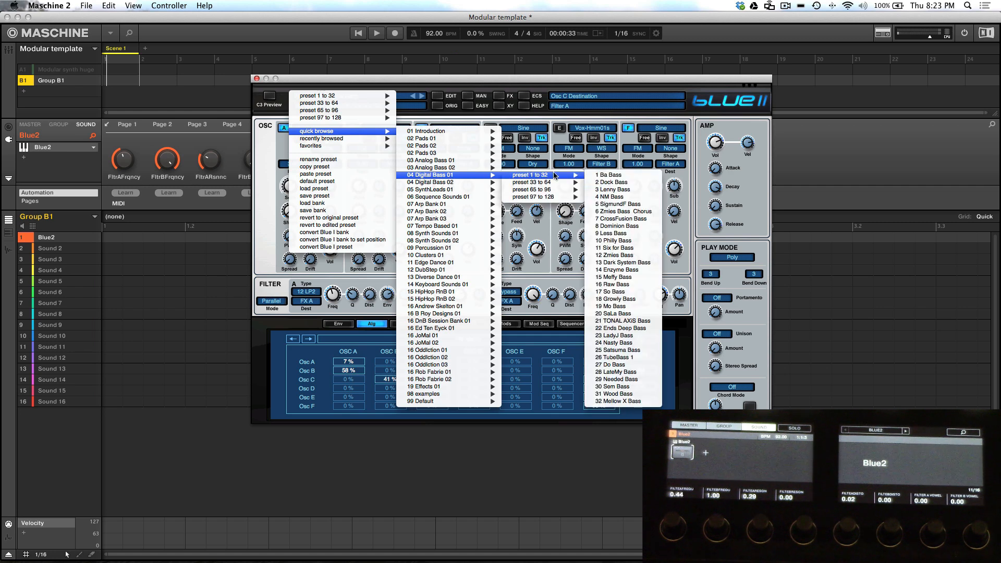
{"action": "left_click", "coordinate": [613, 273]}
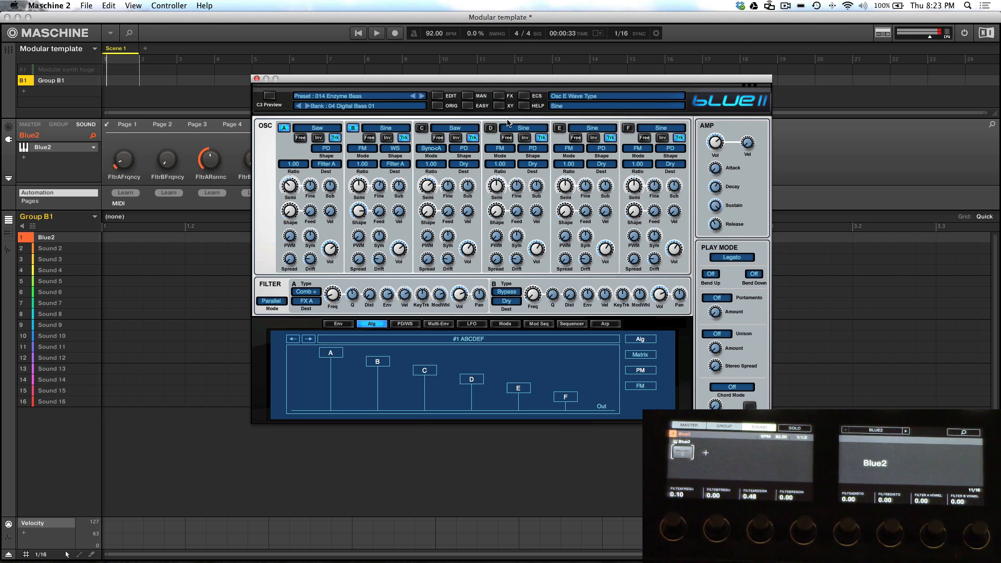
Advance to preset 015 Meffy Bass and draw an irregular freehand phase distortion curve with several peaks for oscillator A
{"action": "left_click", "coordinate": [422, 96]}
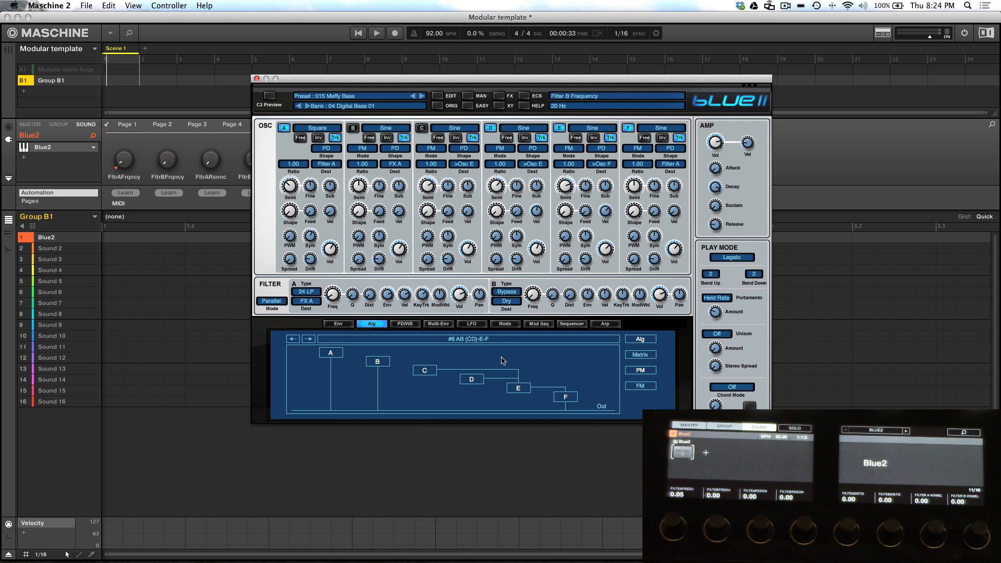
{"action": "left_click", "coordinate": [407, 324]}
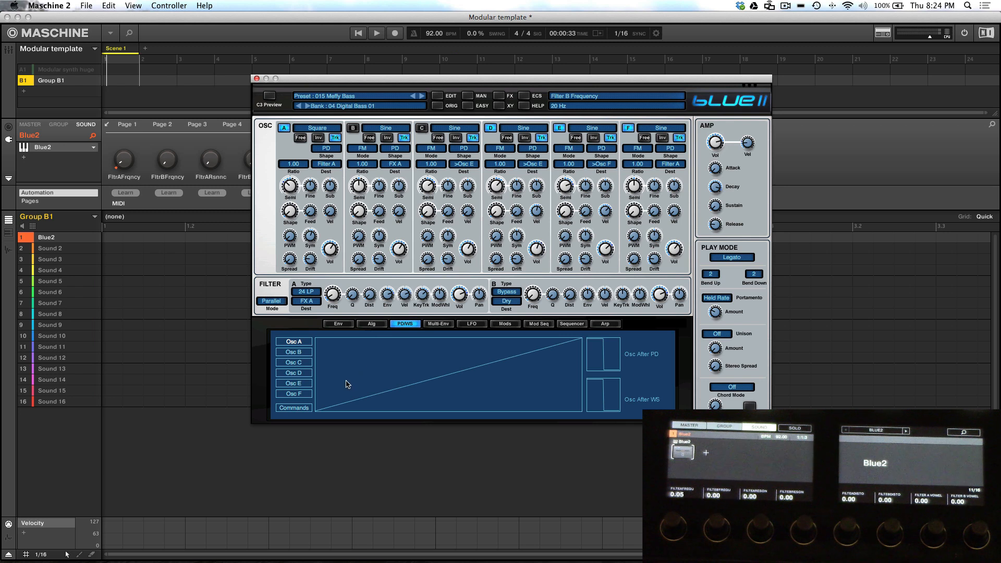
{"action": "mouse_move", "coordinate": [365, 398]}
{"action": "left_mouse_down"}
{"action": "mouse_move", "coordinate": [373, 348]}
{"action": "mouse_move", "coordinate": [451, 357]}
{"action": "mouse_move", "coordinate": [531, 401]}
{"action": "mouse_move", "coordinate": [578, 339]}
{"action": "mouse_move", "coordinate": [578, 378]}
{"action": "mouse_move", "coordinate": [397, 382]}
{"action": "mouse_move", "coordinate": [369, 374]}
{"action": "mouse_move", "coordinate": [412, 376]}
{"action": "mouse_move", "coordinate": [375, 366]}
{"action": "mouse_move", "coordinate": [360, 345]}
{"action": "left_mouse_up"}
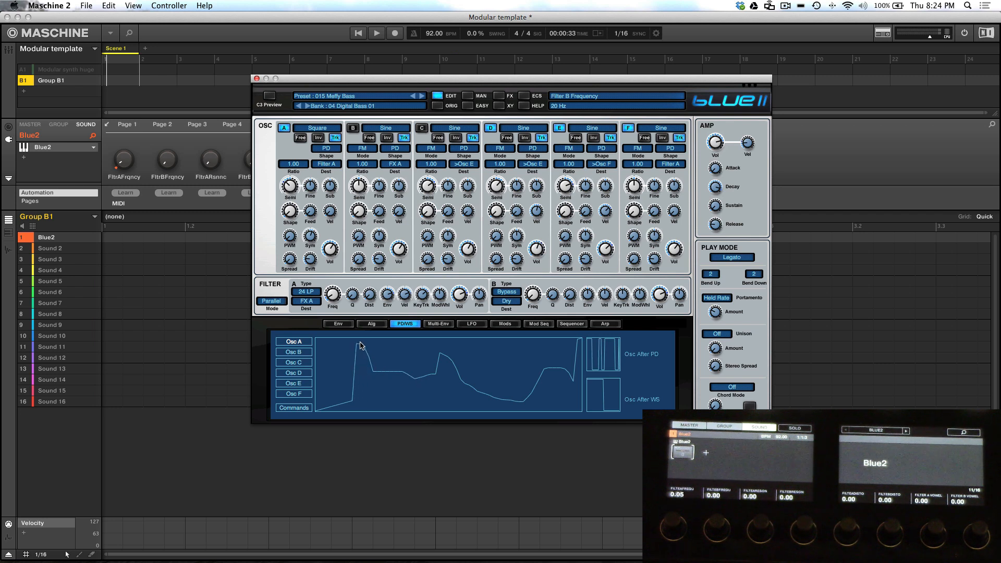